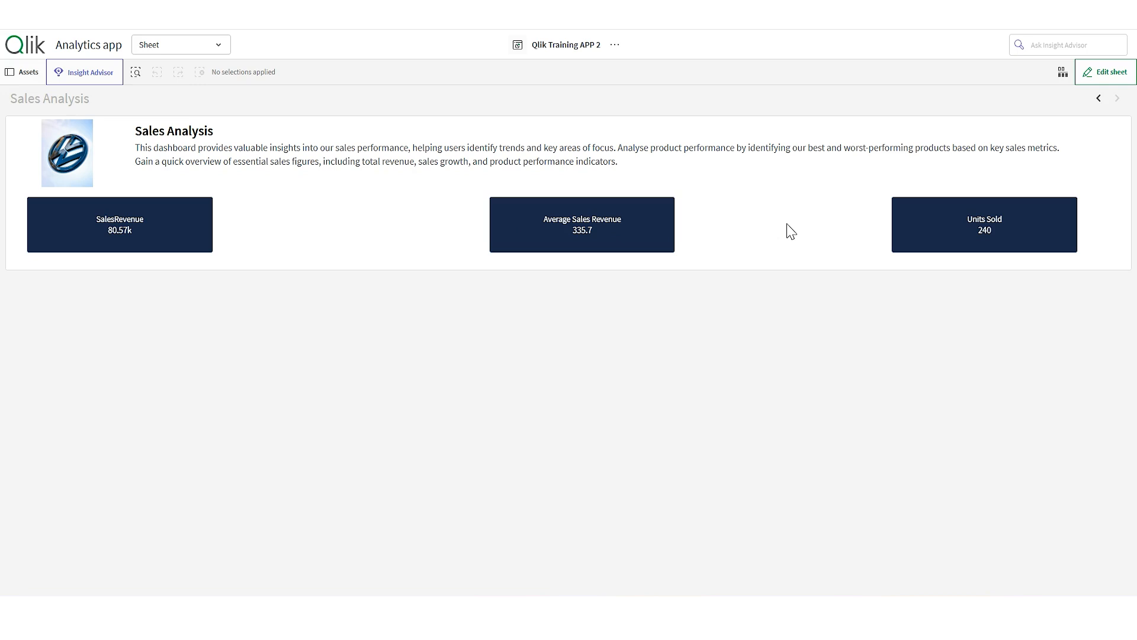
- Edit the Sales Analysis sheet and place a Layout container below the KPIs, resized to 24 x 8
{"action": "left_click", "coordinate": [1105, 72]}
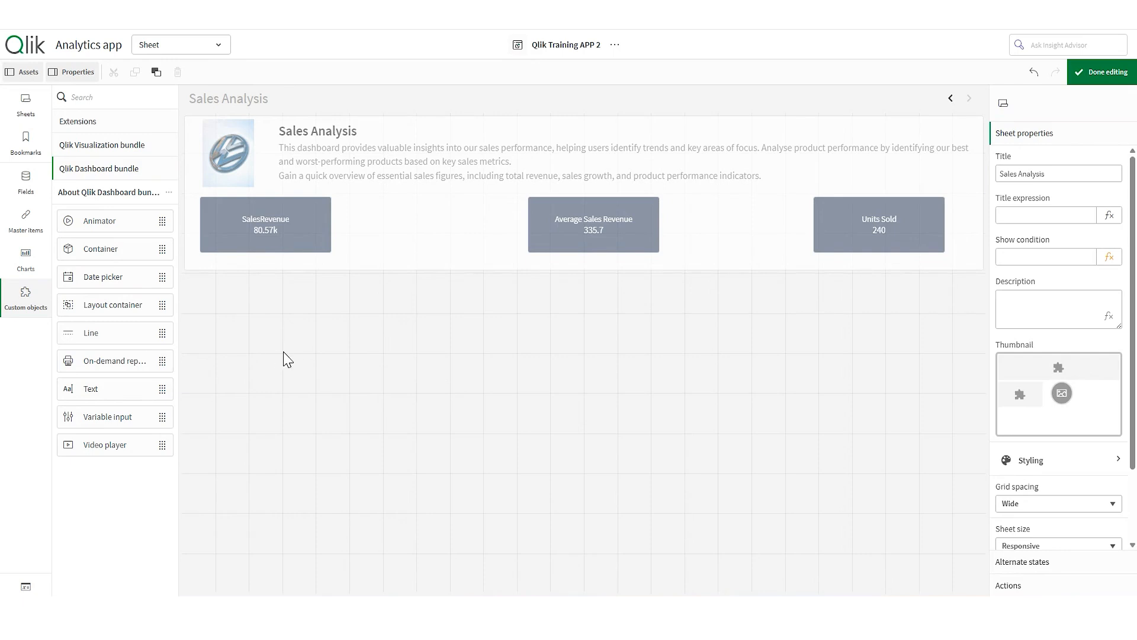
{"action": "left_click_drag", "start_coordinate": [128, 305], "coordinate": [384, 332]}
{"action": "left_click_drag", "start_coordinate": [583, 352], "coordinate": [988, 595]}
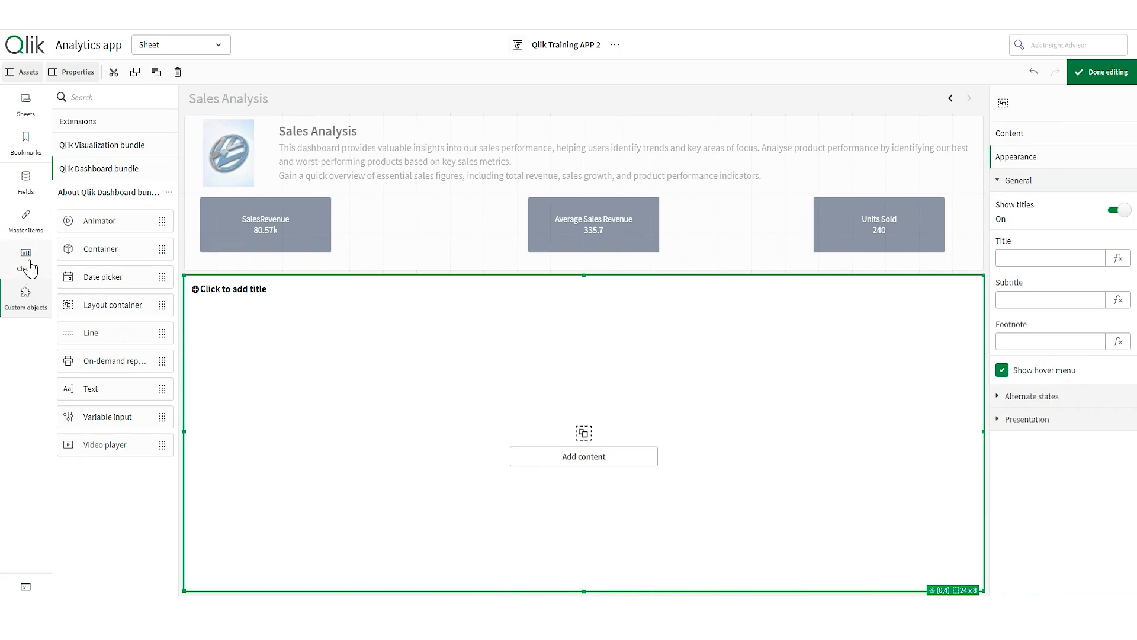
- Add a Scatter plot as the layout container's content
{"action": "left_click", "coordinate": [585, 463]}
{"action": "scroll", "coordinate": [586, 491], "scroll_direction": "down", "scroll_amount": 5}
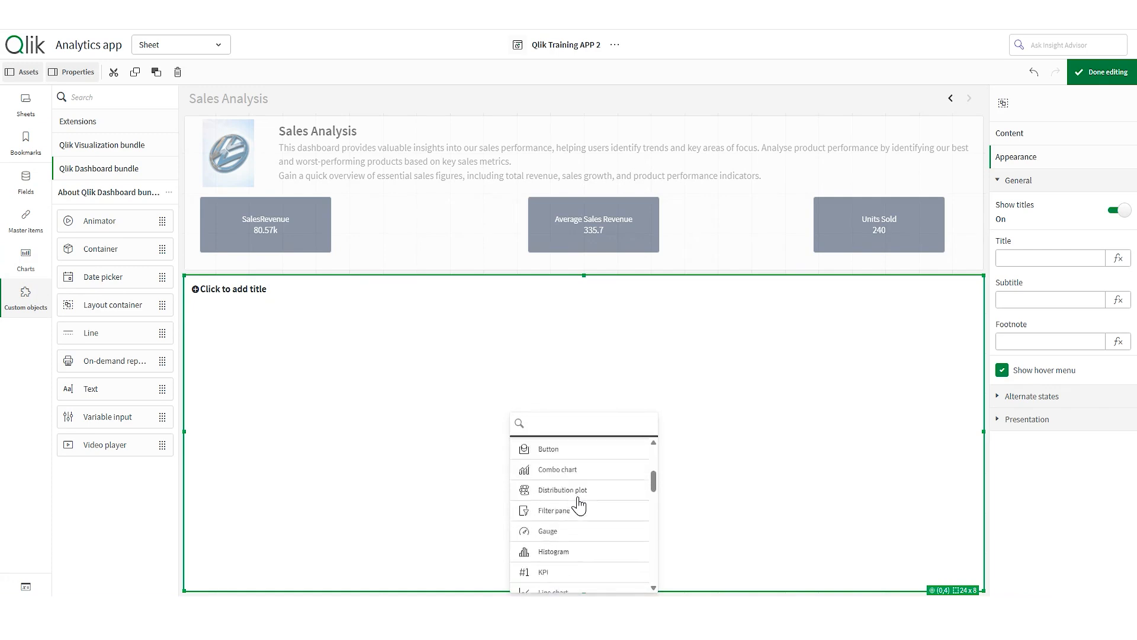
{"action": "scroll", "coordinate": [557, 574], "scroll_direction": "down", "scroll_amount": 3}
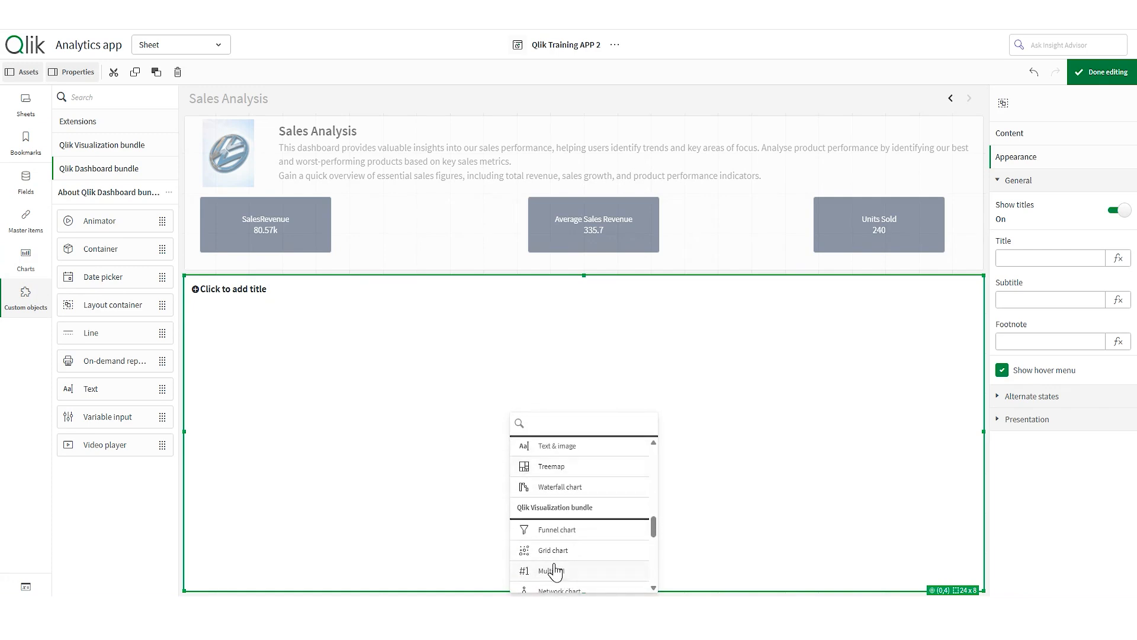
{"action": "scroll", "coordinate": [579, 530], "scroll_direction": "up", "scroll_amount": 2}
{"action": "scroll", "coordinate": [598, 517], "scroll_direction": "up", "scroll_amount": 2}
{"action": "scroll", "coordinate": [583, 521], "scroll_direction": "up", "scroll_amount": 1}
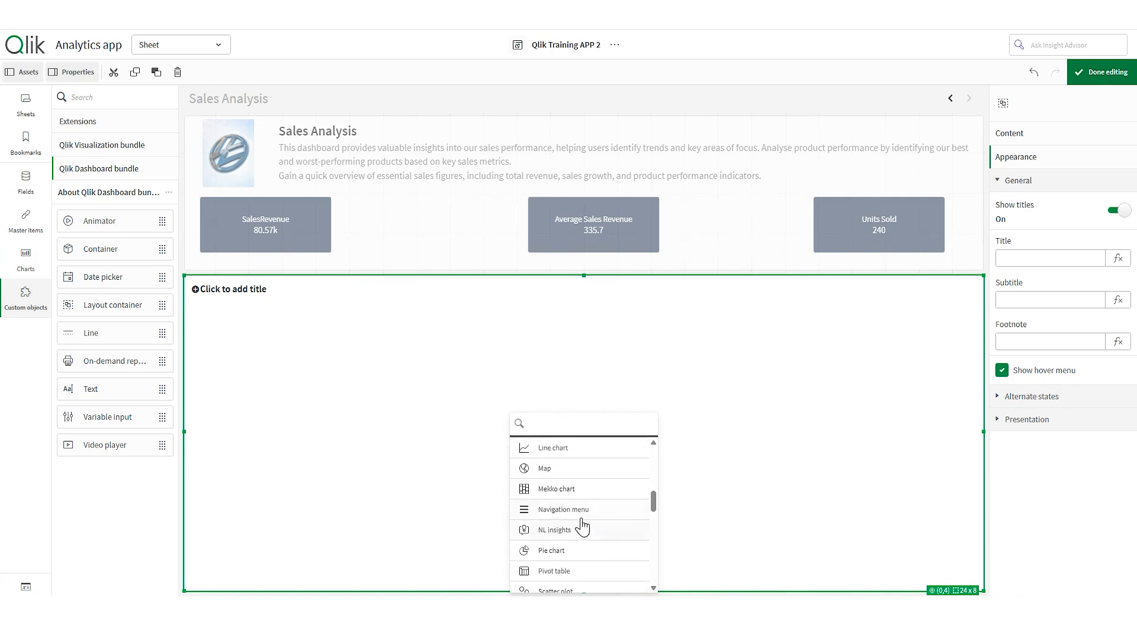
{"action": "scroll", "coordinate": [581, 526], "scroll_direction": "down", "scroll_amount": 4}
{"action": "scroll", "coordinate": [579, 537], "scroll_direction": "up", "scroll_amount": 2}
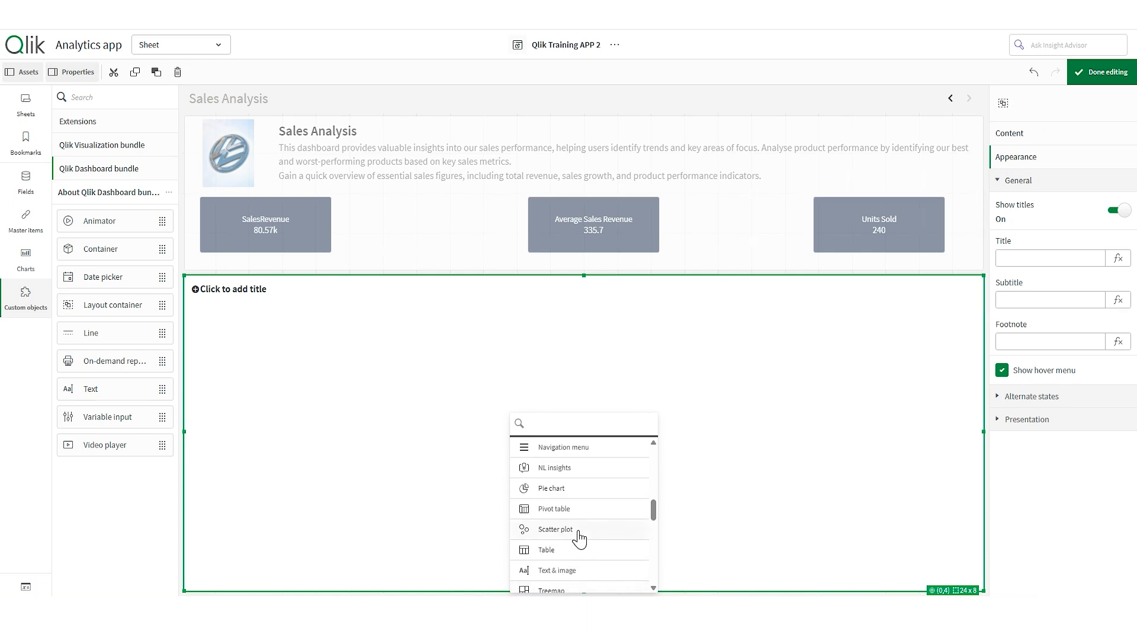
{"action": "left_click", "coordinate": [579, 532]}
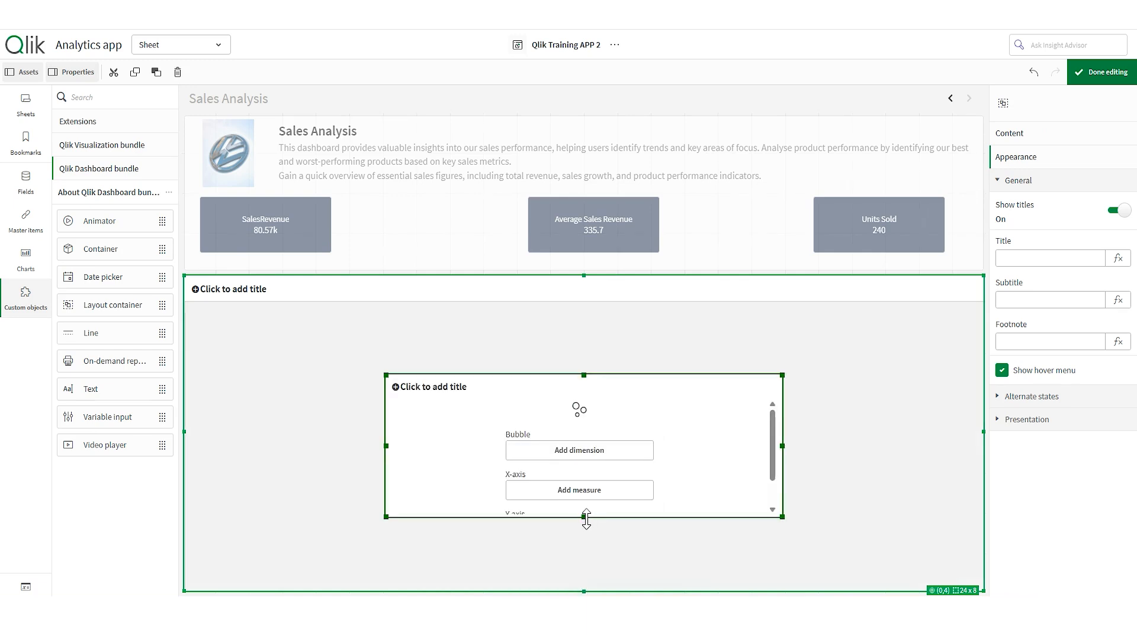
- Turn off the container's Show titles and stretch the scatter plot to fill the container
{"action": "left_click", "coordinate": [1018, 139]}
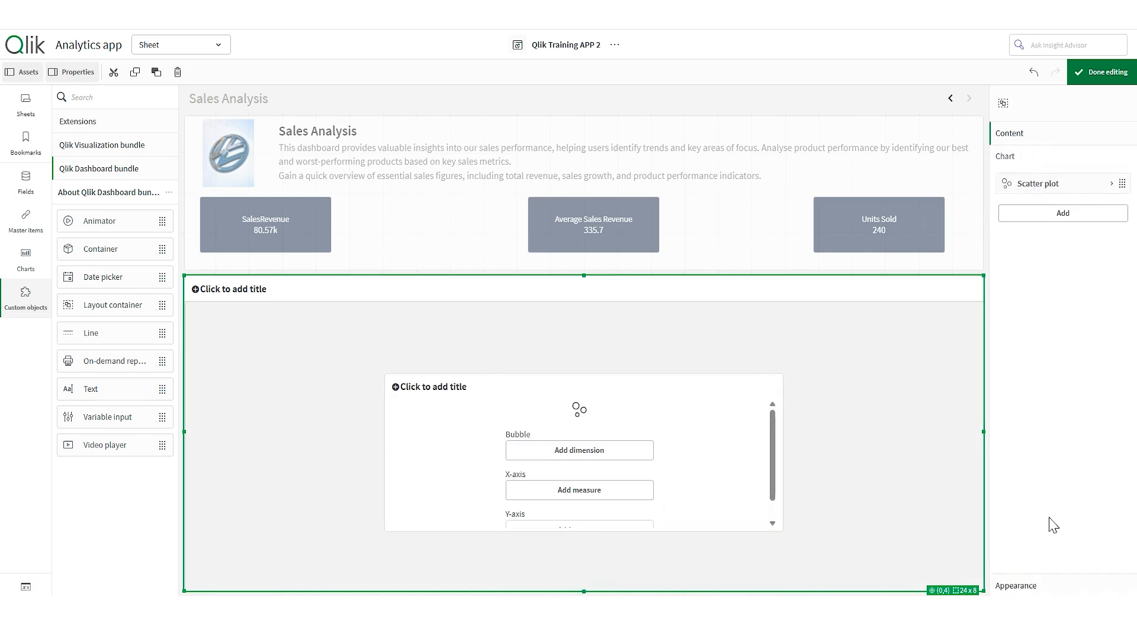
{"action": "left_click", "coordinate": [1044, 587]}
{"action": "left_click", "coordinate": [1113, 211]}
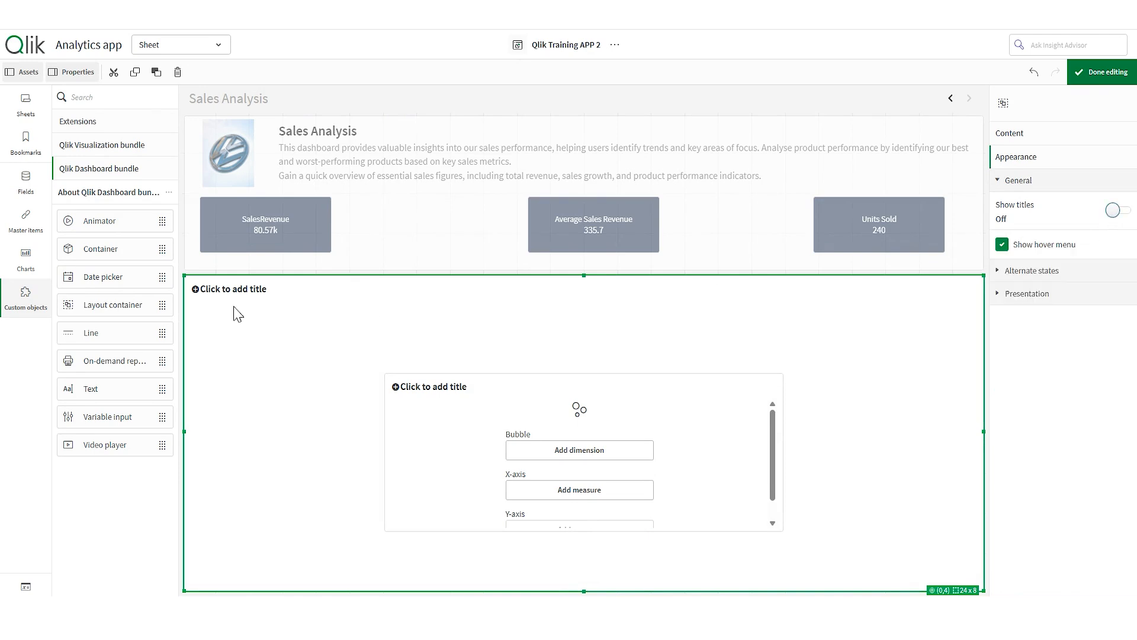
{"action": "left_click", "coordinate": [407, 369]}
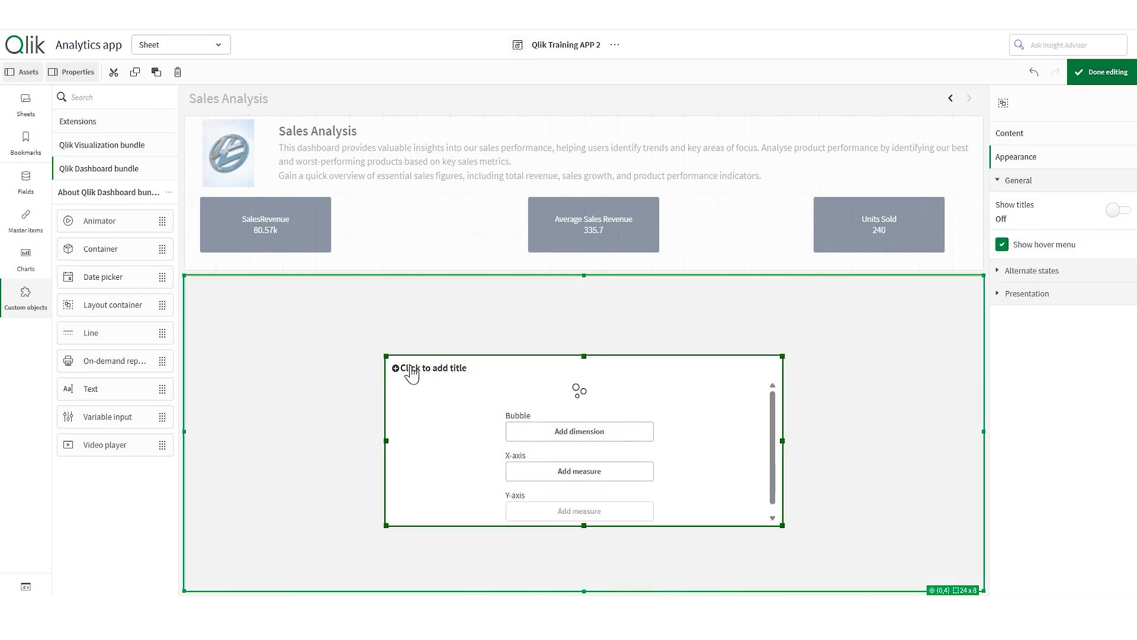
{"action": "left_click_drag", "start_coordinate": [385, 353], "coordinate": [190, 282]}
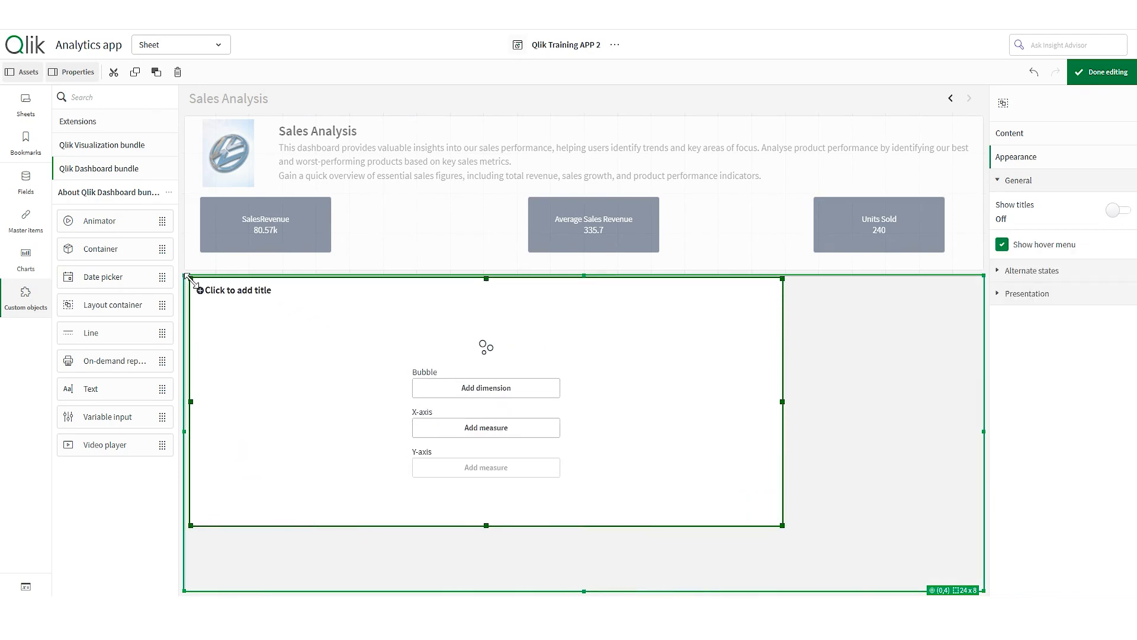
{"action": "left_click_drag", "start_coordinate": [783, 525], "coordinate": [978, 585]}
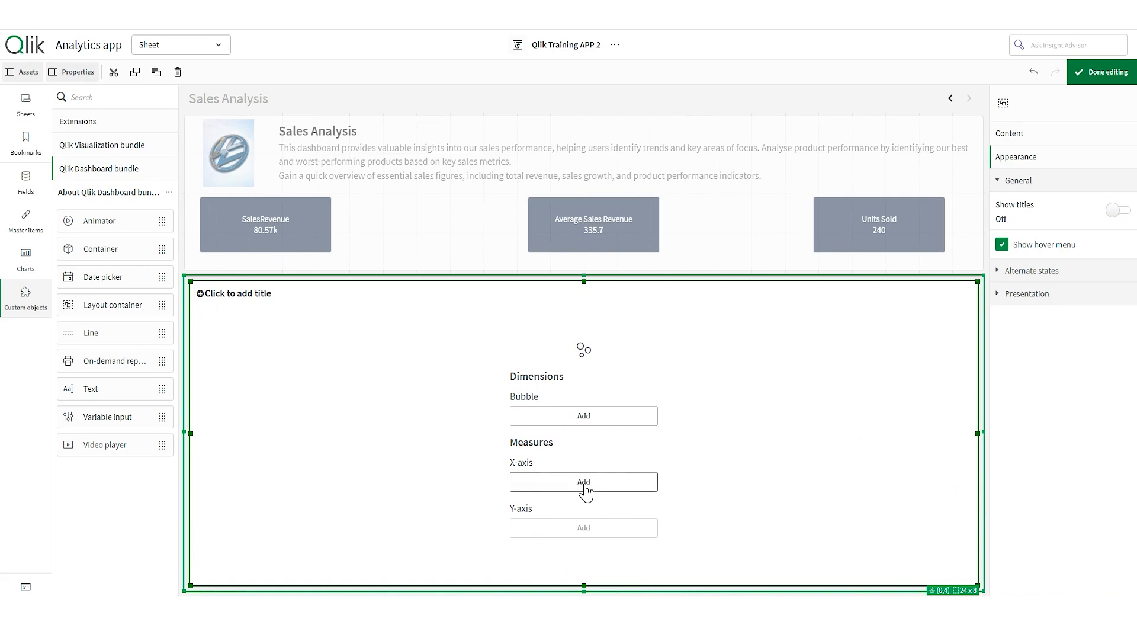
- Use Total Sales for the X-axis, Units Sold for the Y-axis, and Product Category as bubbles
{"action": "left_click", "coordinate": [585, 485]}
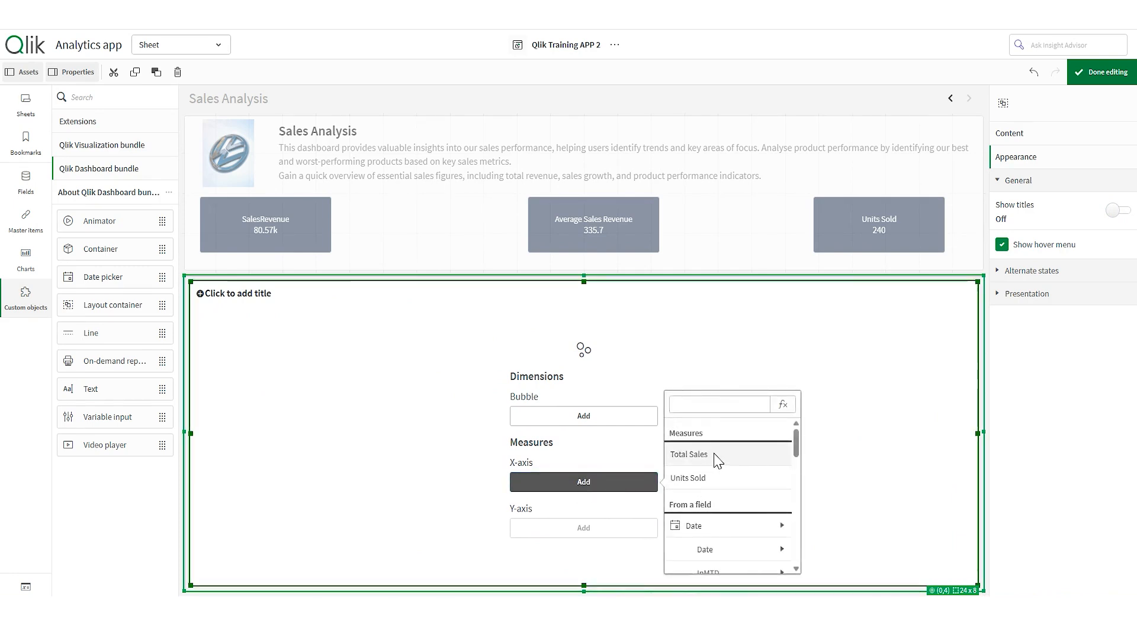
{"action": "left_click", "coordinate": [718, 461]}
{"action": "left_click", "coordinate": [604, 533]}
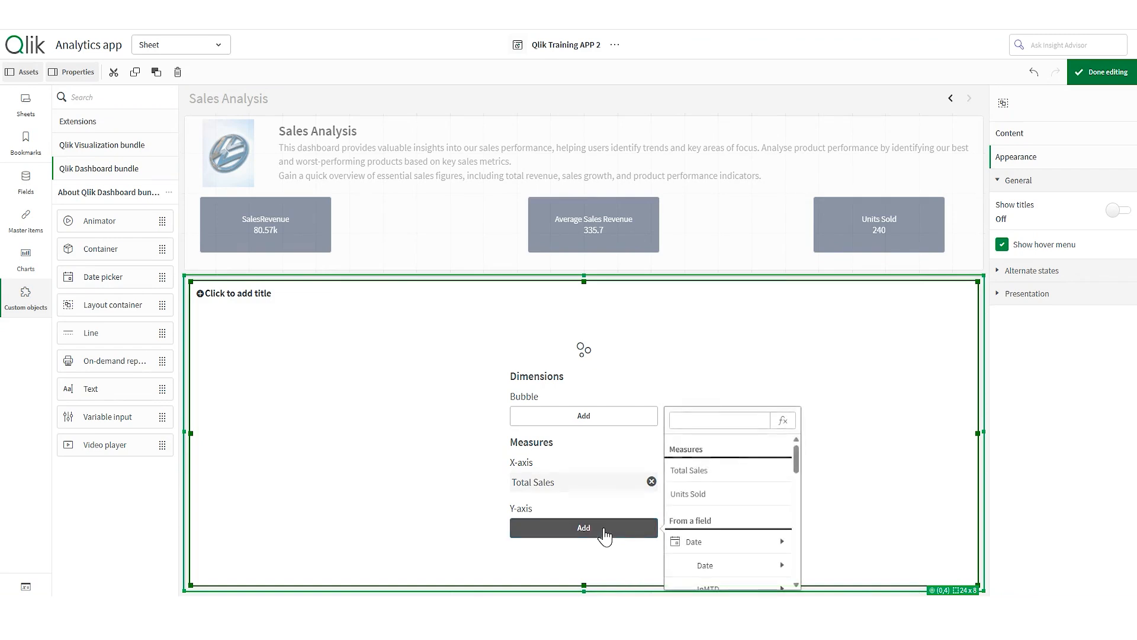
{"action": "left_click", "coordinate": [705, 493]}
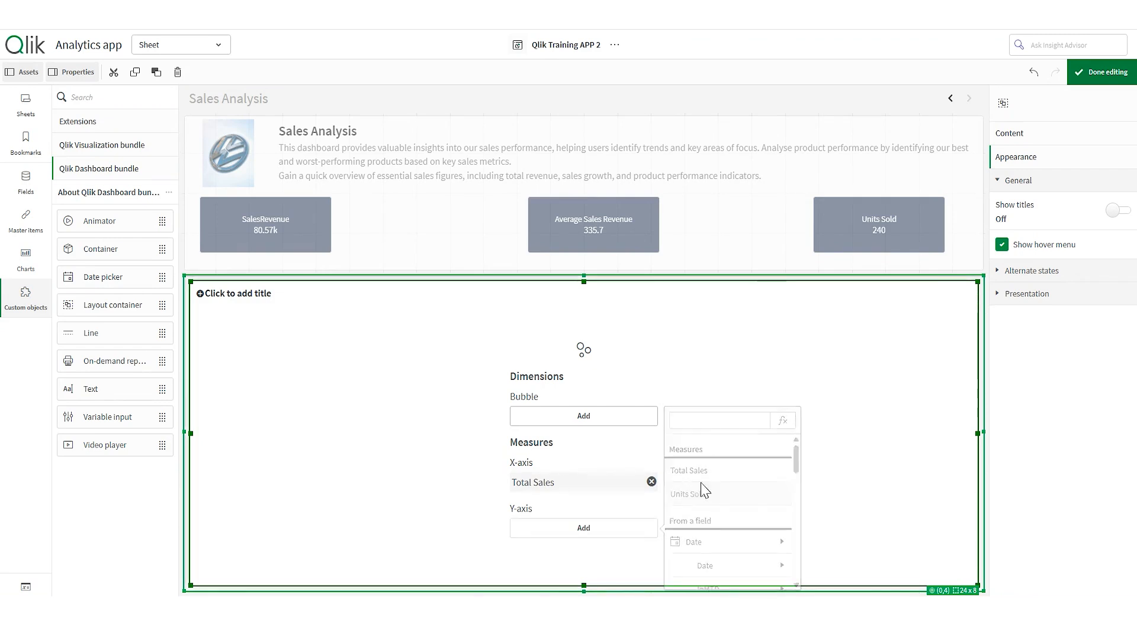
{"action": "left_click", "coordinate": [614, 424]}
{"action": "scroll", "coordinate": [723, 432], "scroll_direction": "down", "scroll_amount": 10}
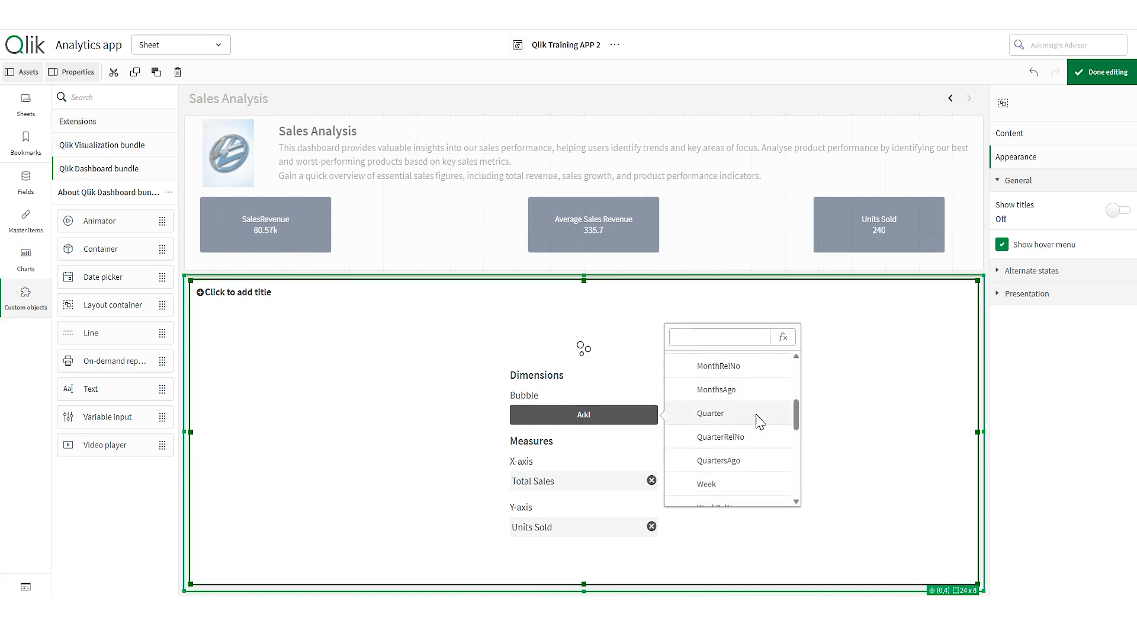
{"action": "scroll", "coordinate": [757, 434], "scroll_direction": "down", "scroll_amount": 3}
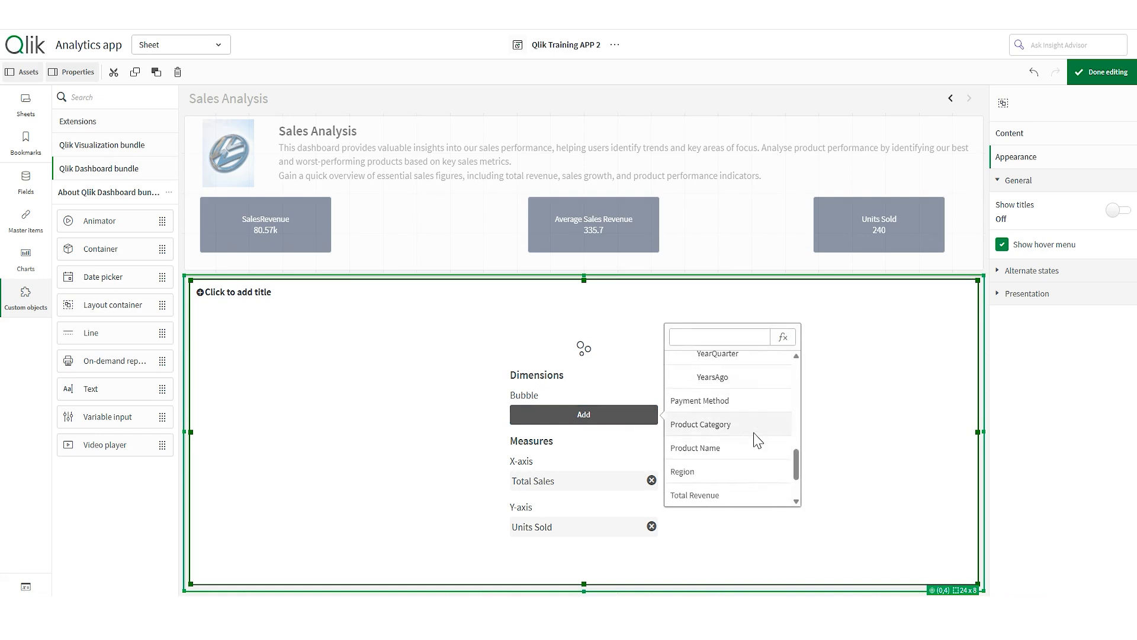
{"action": "left_click", "coordinate": [734, 431]}
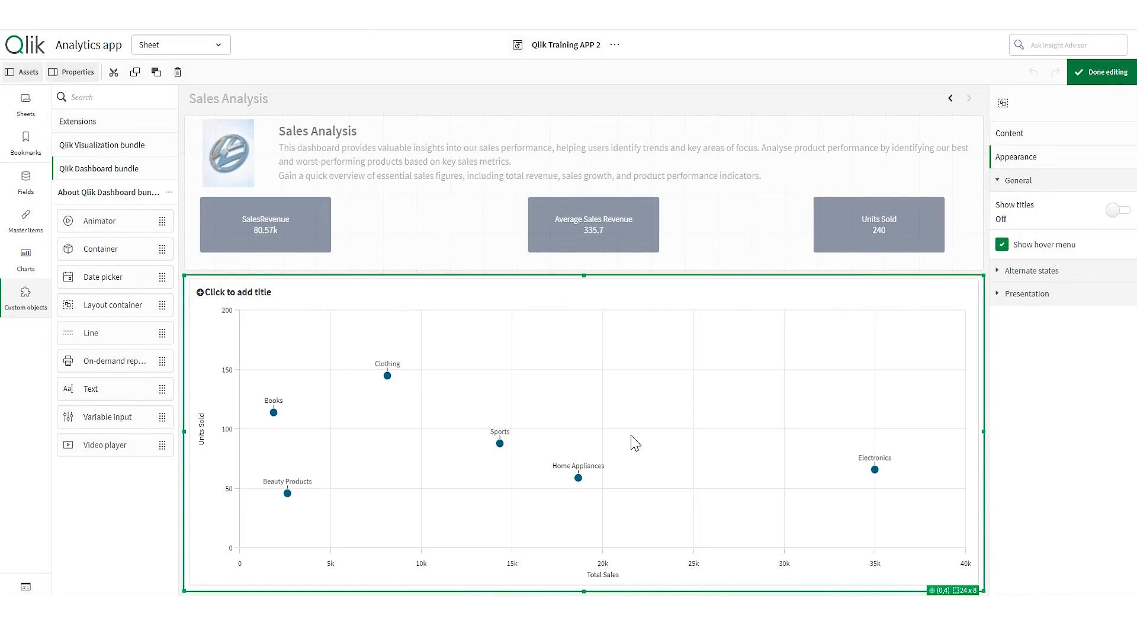
- Preview the chart, return to editing, and open the scatter plot's properties from the container's Content list
{"action": "left_click", "coordinate": [1107, 73]}
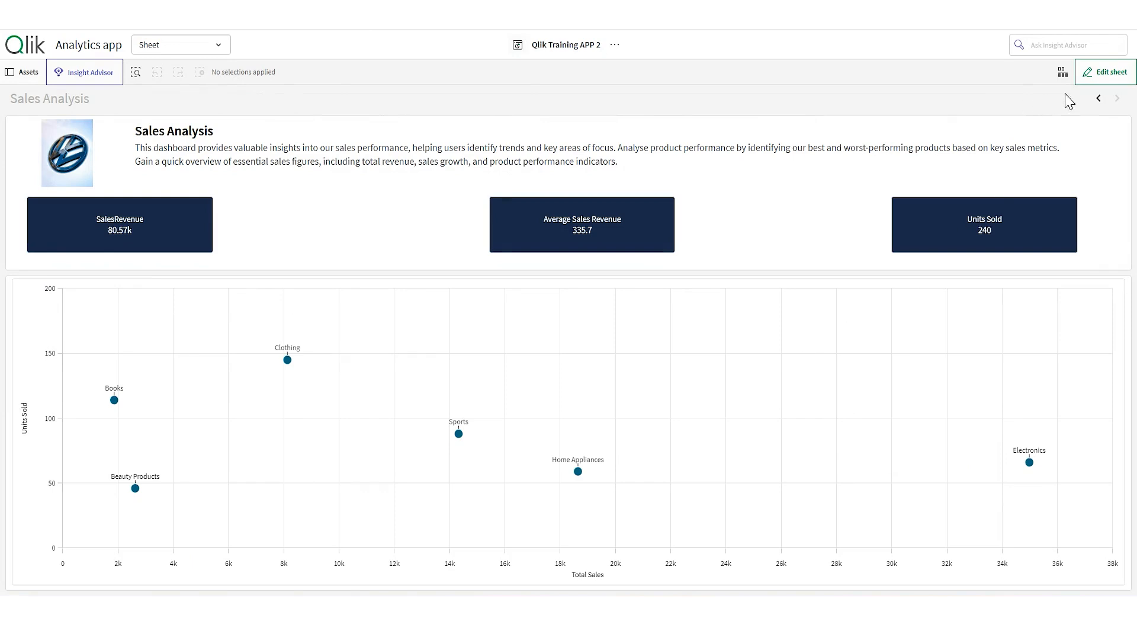
{"action": "left_click", "coordinate": [1106, 74]}
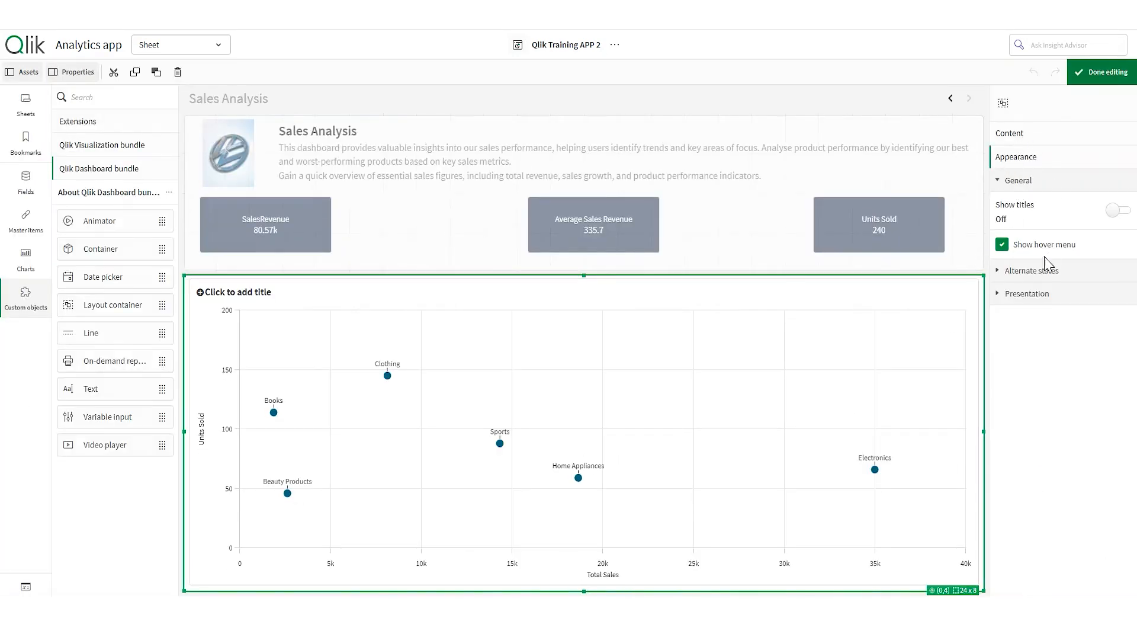
{"action": "left_click", "coordinate": [931, 290]}
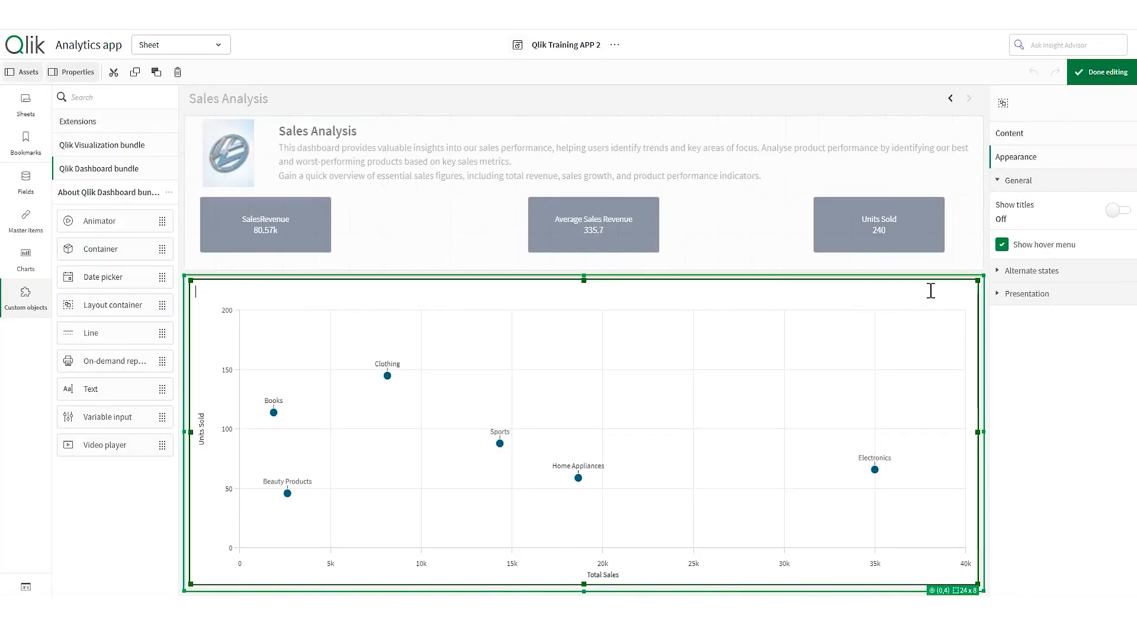
{"action": "left_click", "coordinate": [1043, 295]}
{"action": "left_click", "coordinate": [1025, 142]}
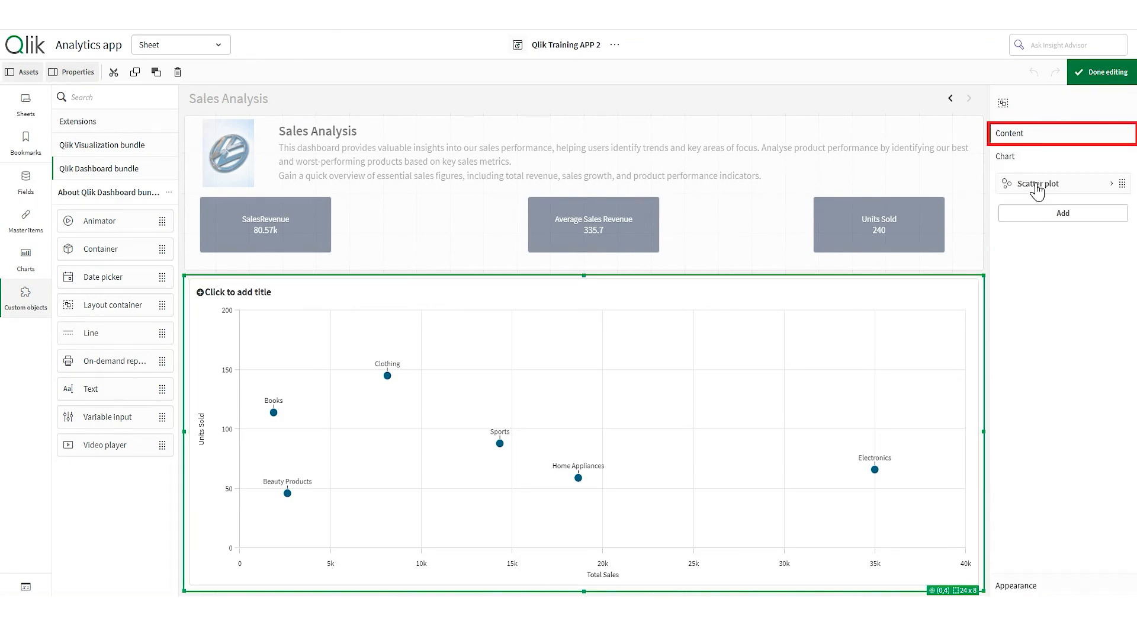
{"action": "left_click", "coordinate": [1035, 184]}
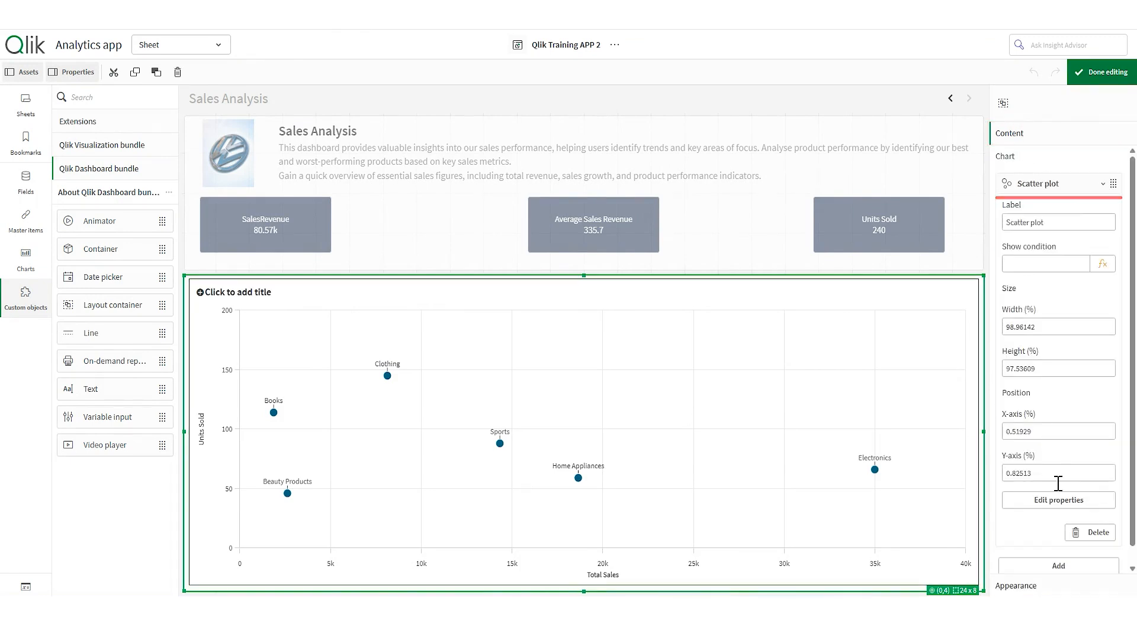
{"action": "scroll", "coordinate": [1059, 483], "scroll_direction": "down", "scroll_amount": 1}
{"action": "left_click", "coordinate": [1060, 482]}
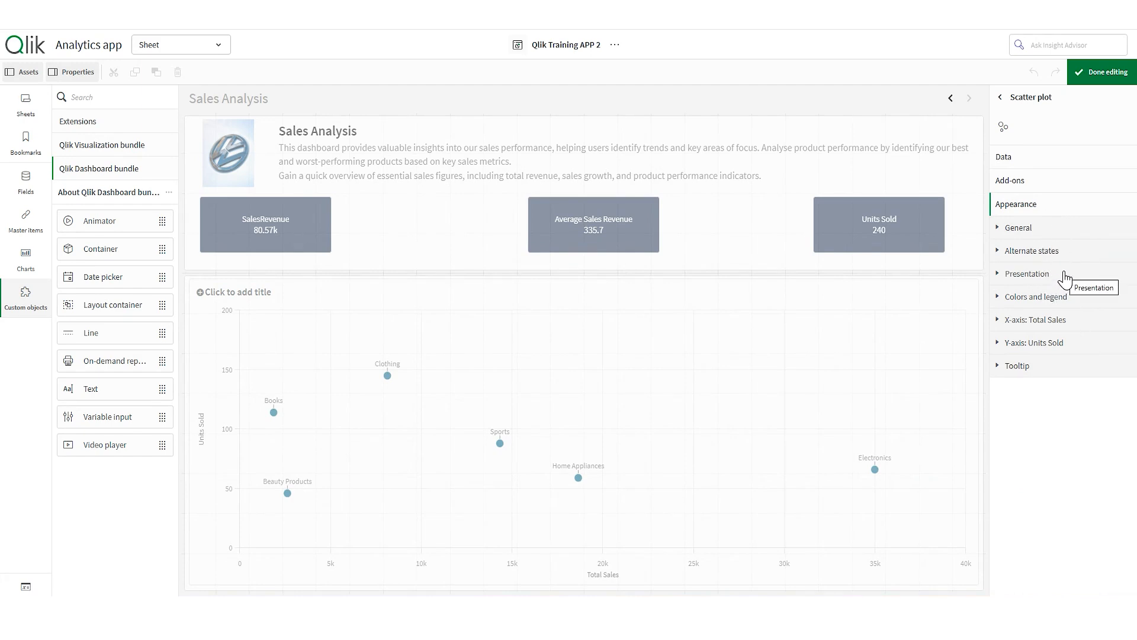
- Add an X-axis reference line with the value 30000 under Add-ons
{"action": "left_click", "coordinate": [1048, 185]}
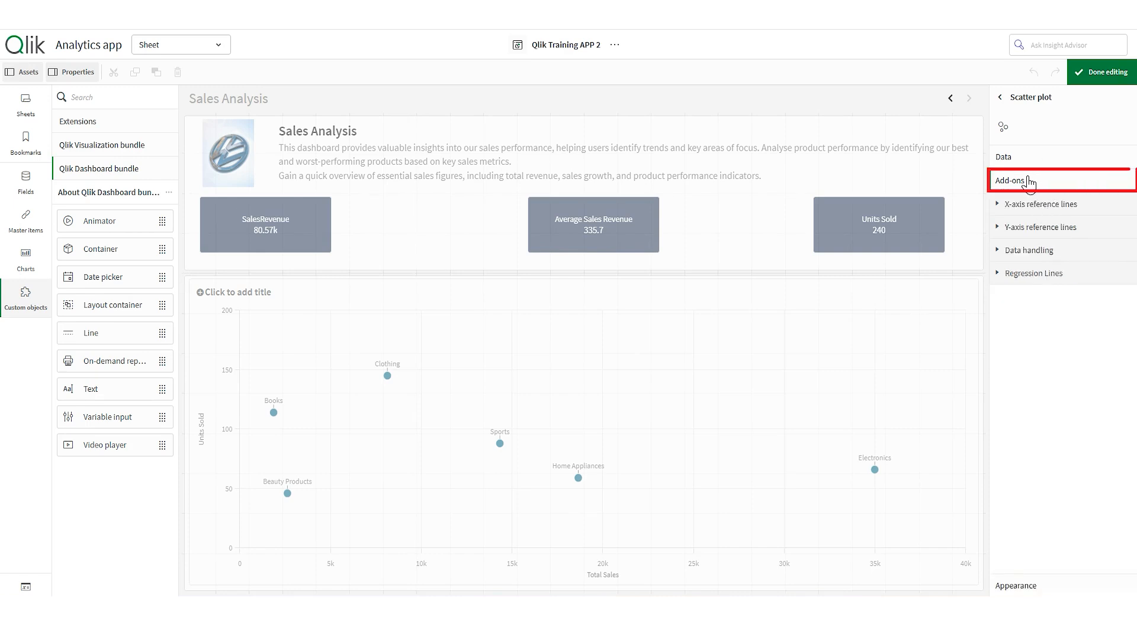
{"action": "left_click", "coordinate": [1063, 207]}
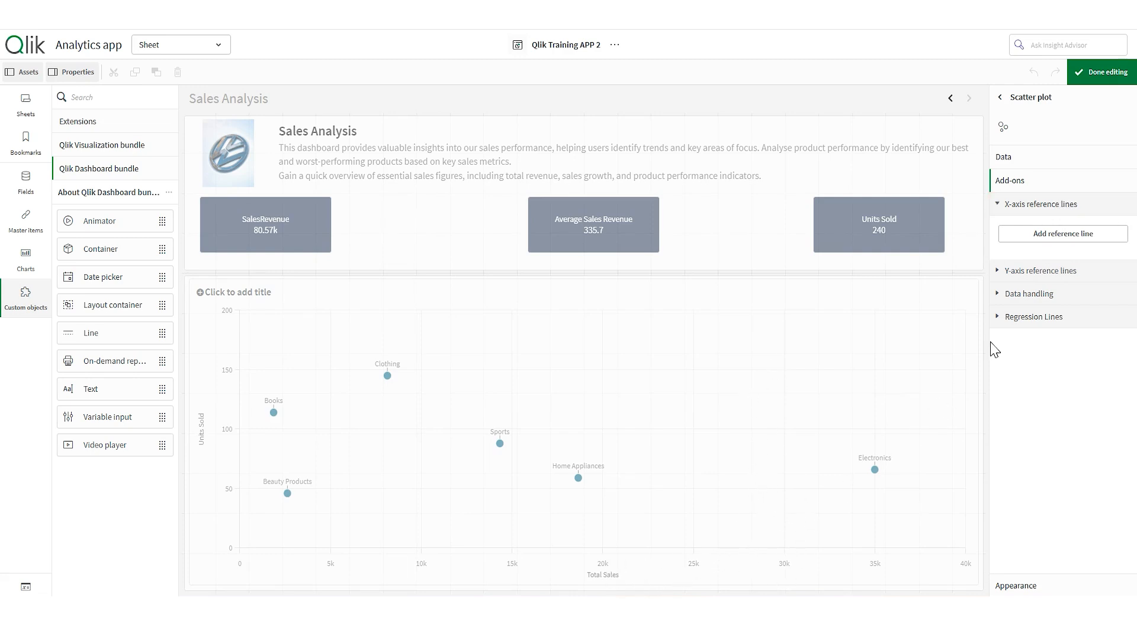
{"action": "left_click", "coordinate": [1038, 237]}
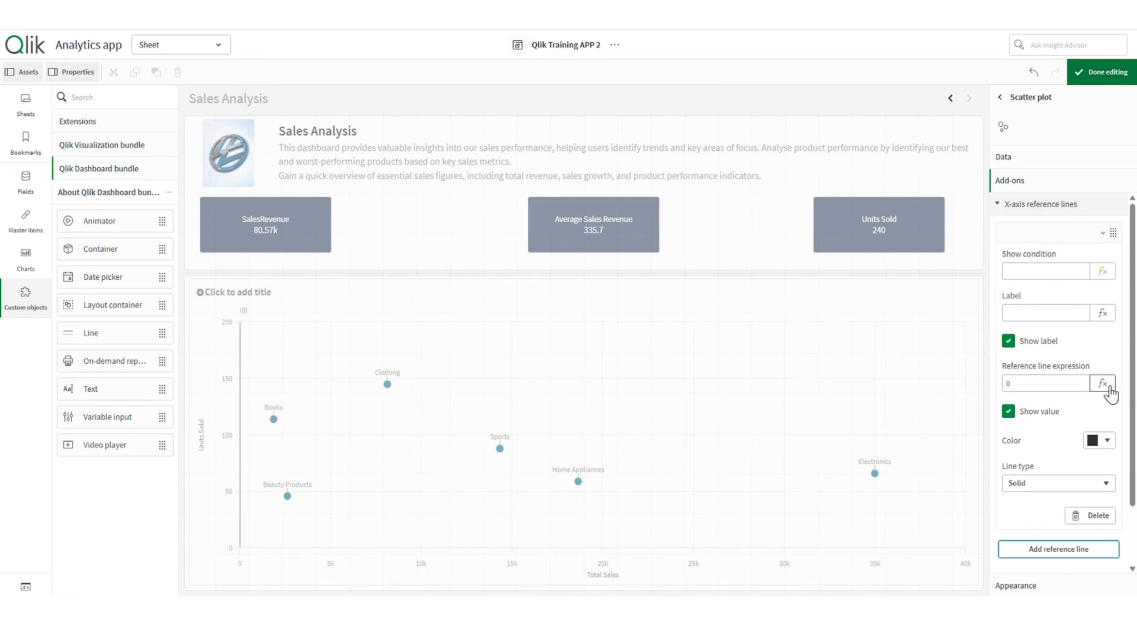
{"action": "left_click", "coordinate": [1058, 382]}
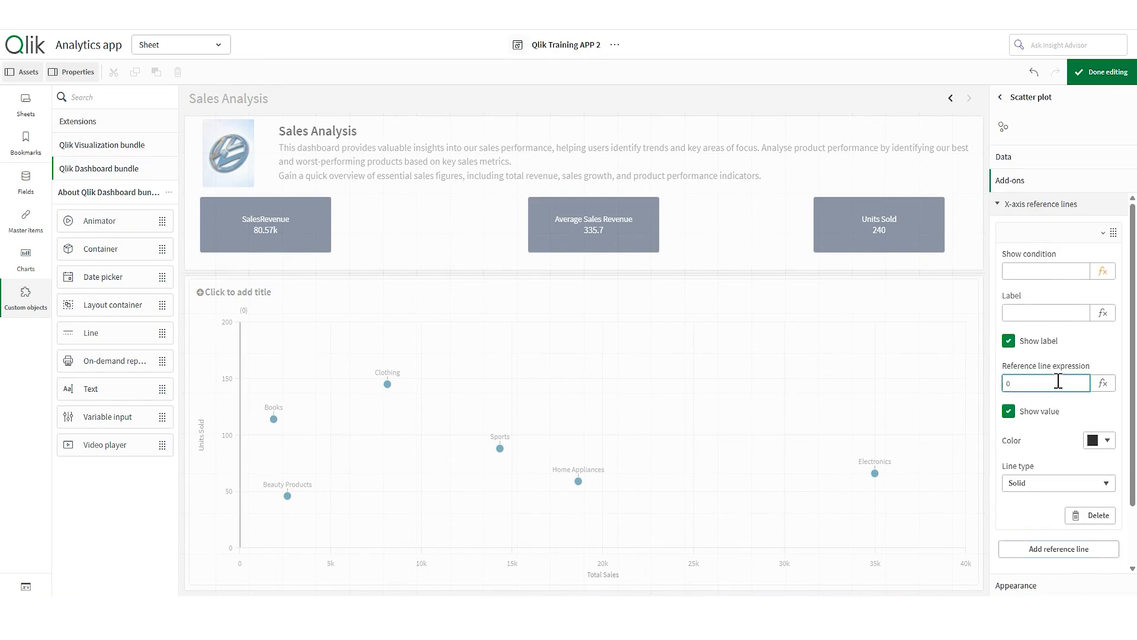
{"action": "type", "text": "30000"}
{"action": "key", "text": "Return"}
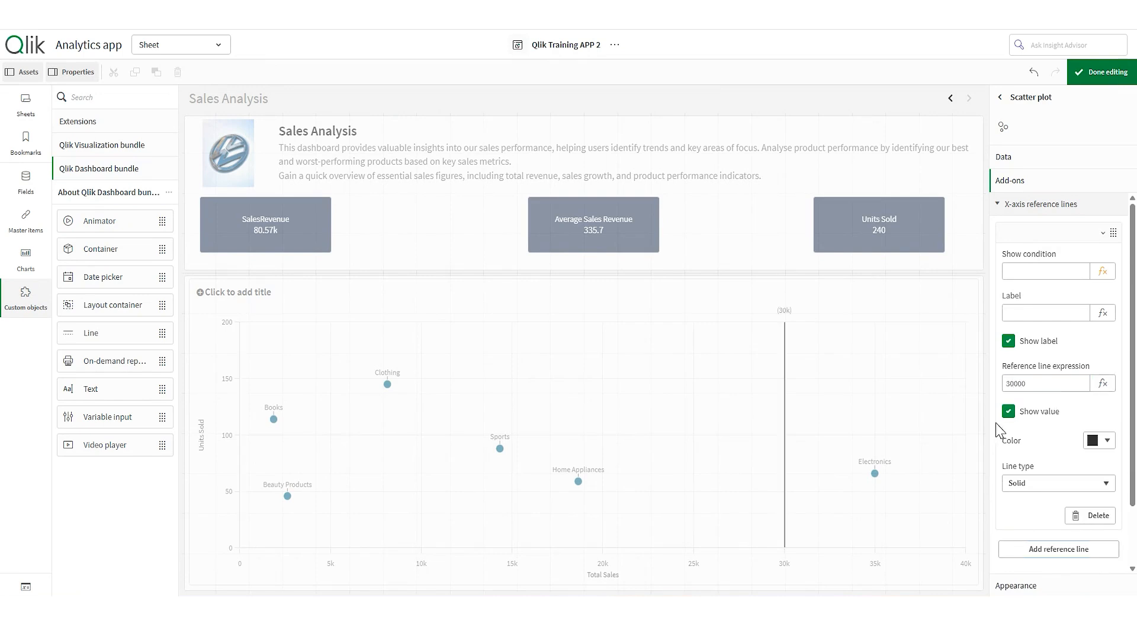
- Label the line 'Sales Threshold', set its style to Solid, and preview the chart
{"action": "left_click", "coordinate": [1025, 315]}
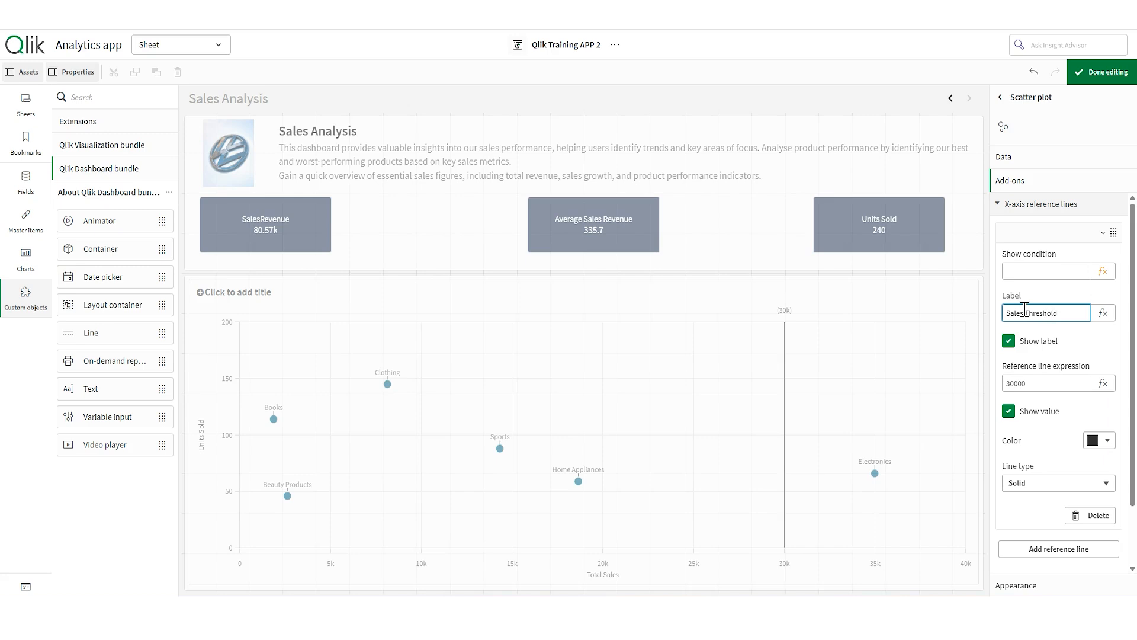
{"action": "left_click", "coordinate": [1106, 440]}
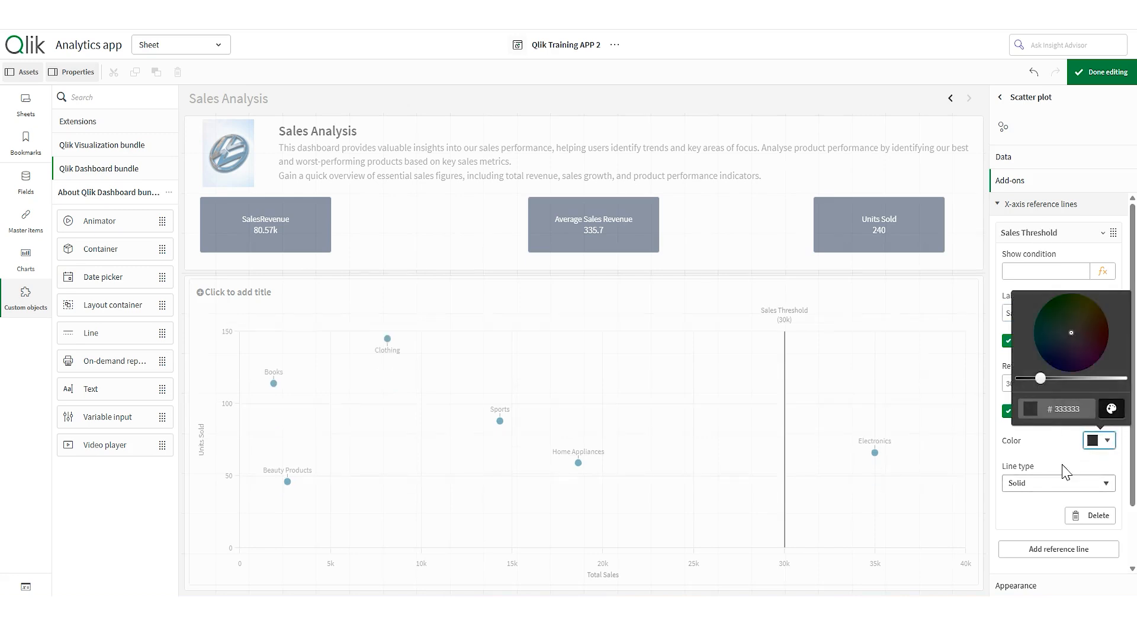
{"action": "left_click", "coordinate": [1088, 481]}
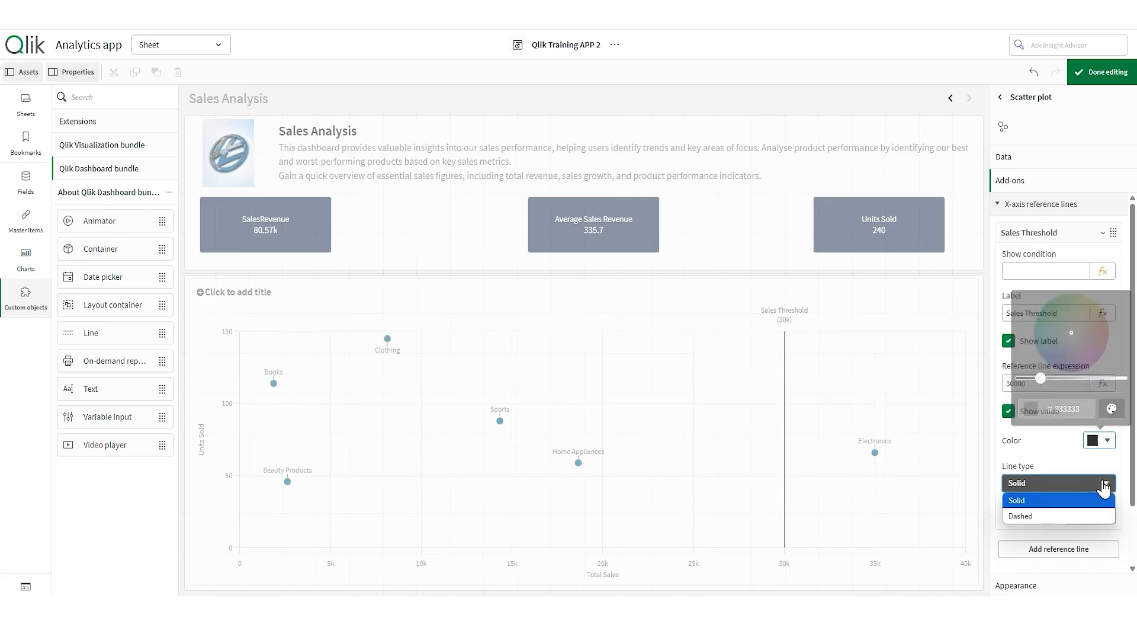
{"action": "left_click", "coordinate": [1078, 515]}
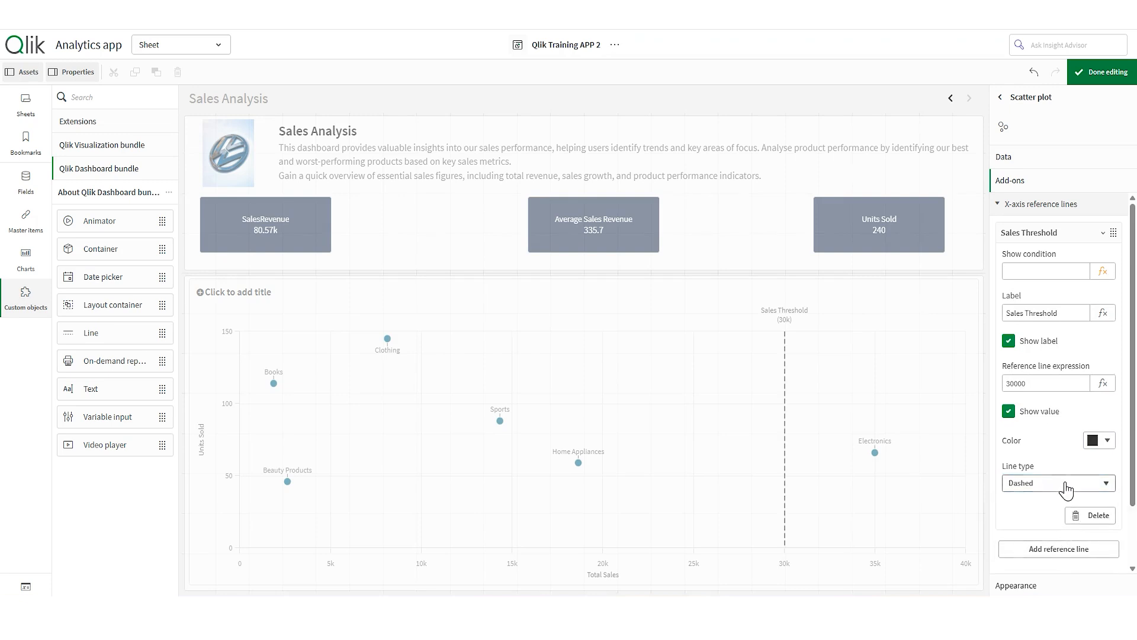
{"action": "left_click", "coordinate": [1079, 495]}
{"action": "left_click", "coordinate": [1079, 500]}
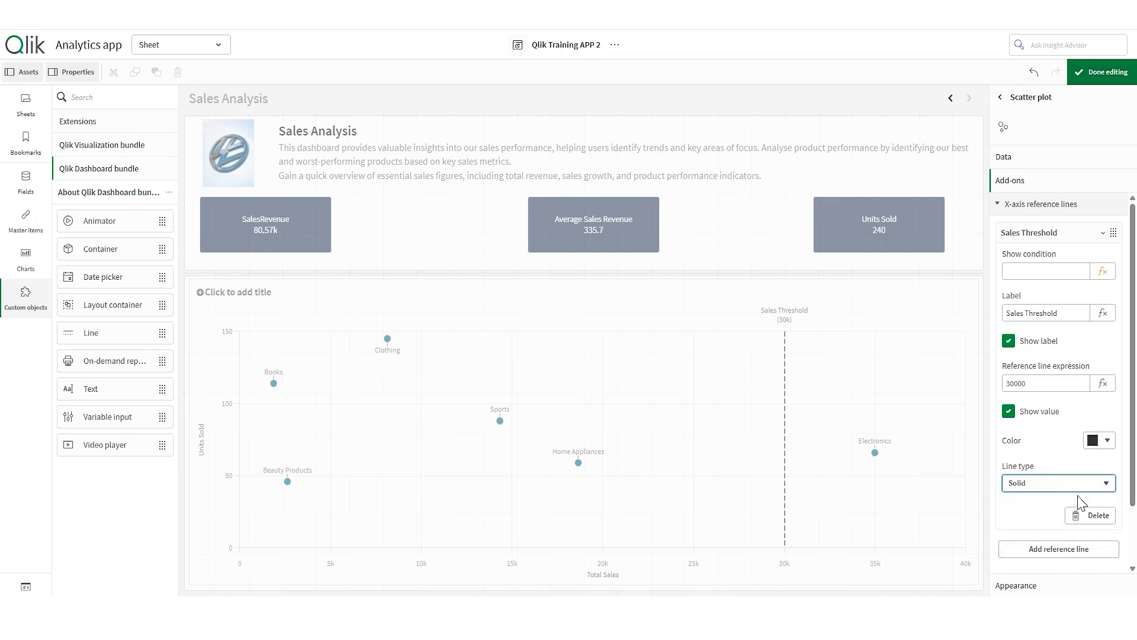
{"action": "left_click", "coordinate": [1093, 77]}
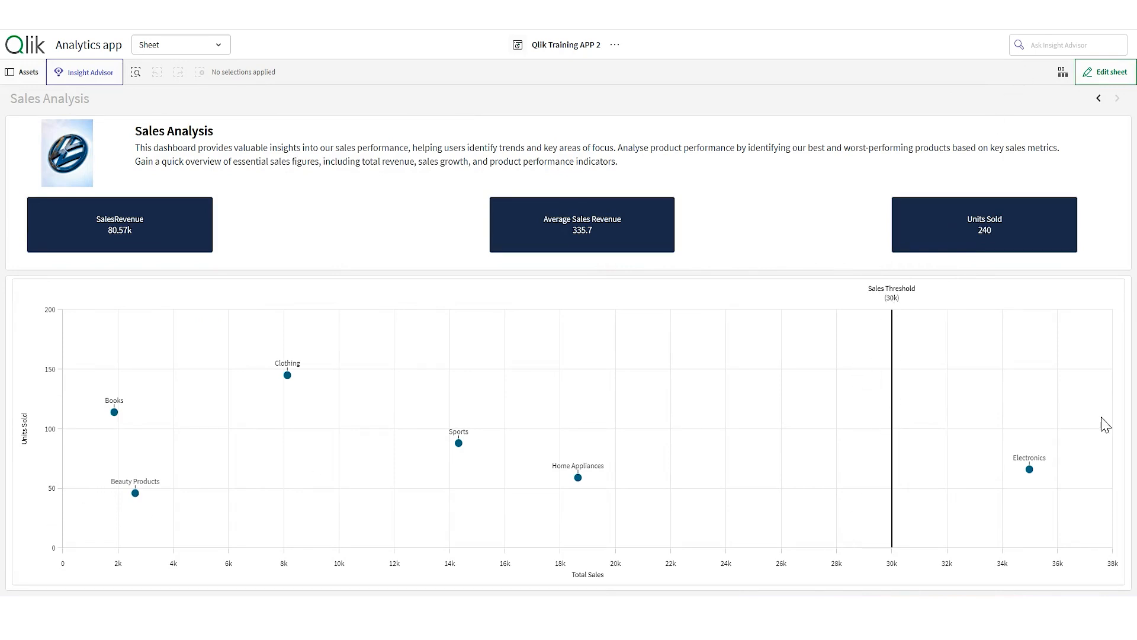
{"action": "left_click", "coordinate": [1103, 73]}
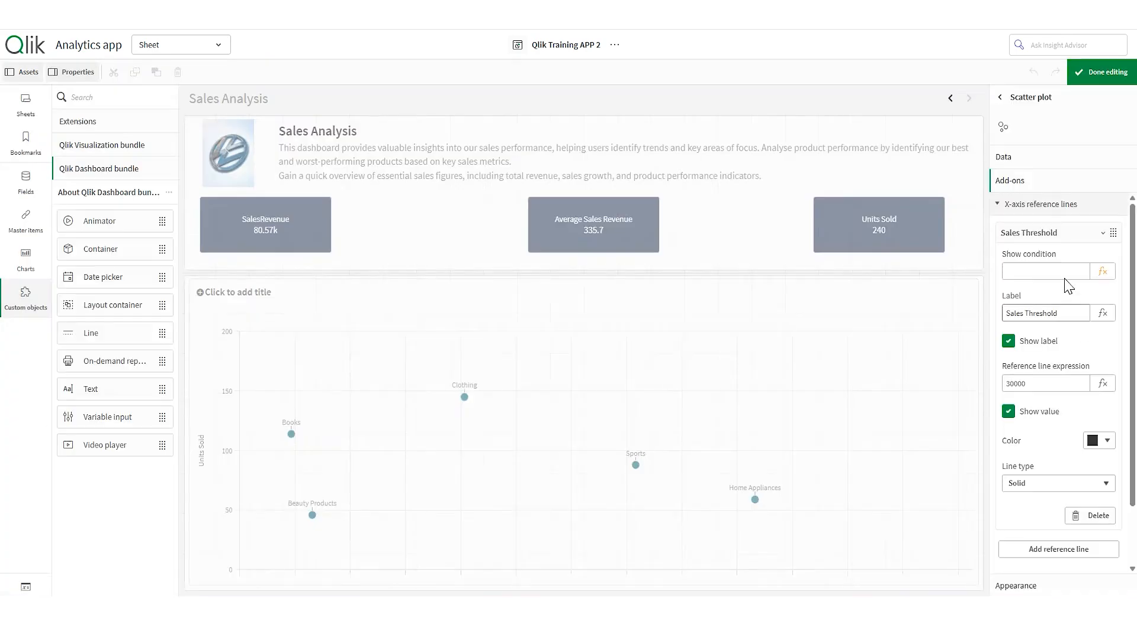
- Add a Y-axis reference line at 50 labelled 'Units Sold Threshold'
{"action": "left_click", "coordinate": [1062, 205]}
{"action": "left_click", "coordinate": [1065, 231]}
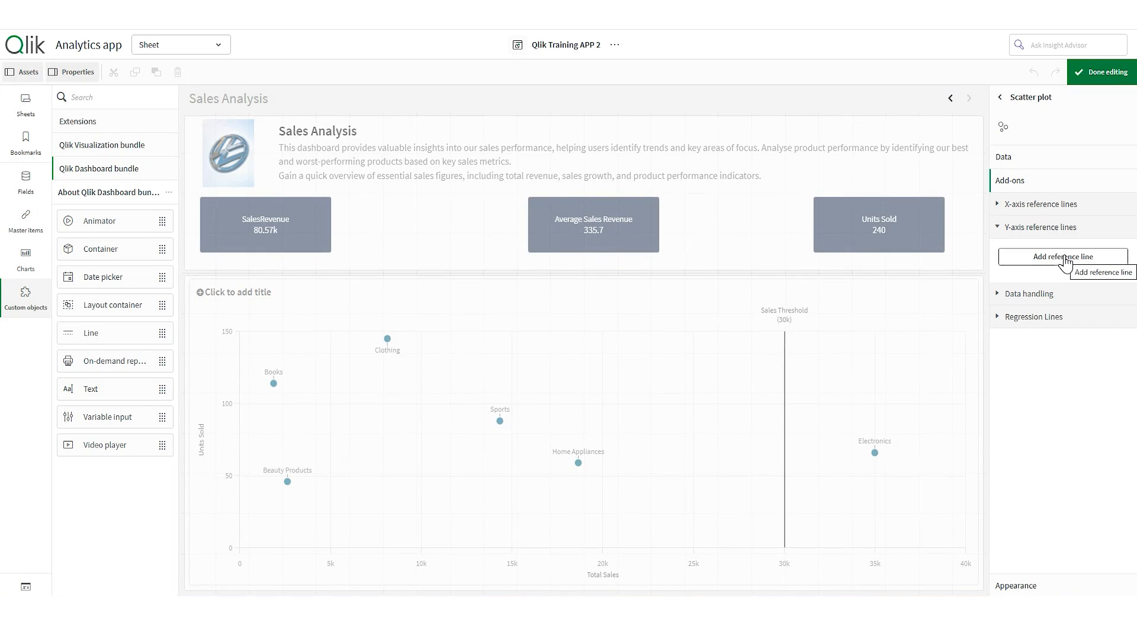
{"action": "left_click", "coordinate": [1065, 258]}
{"action": "left_click", "coordinate": [1029, 405]}
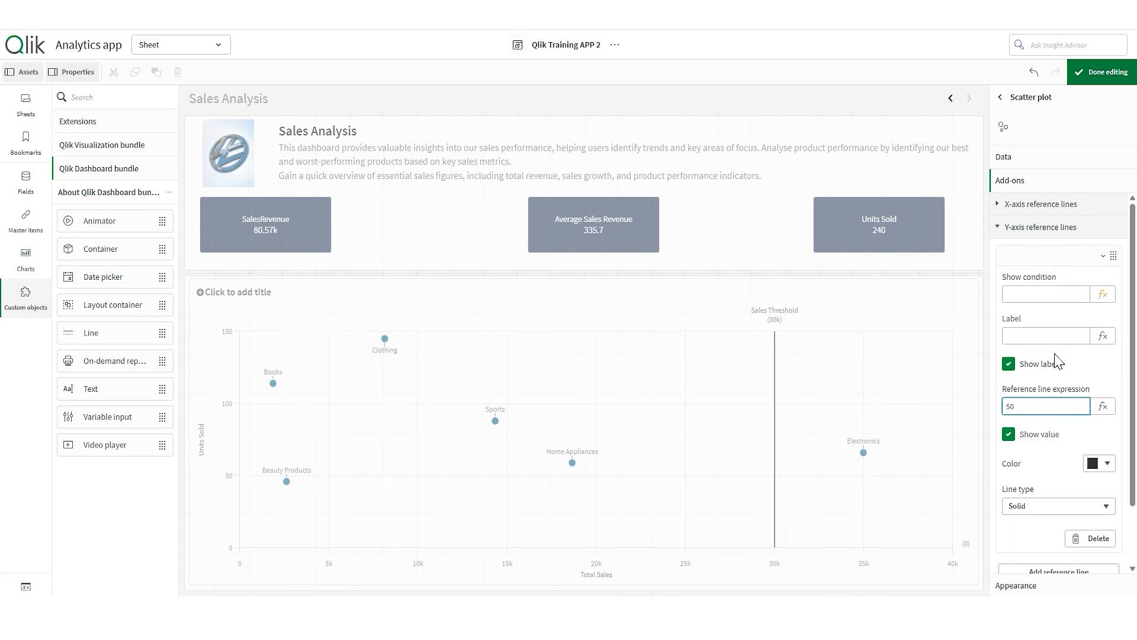
{"action": "left_click", "coordinate": [1051, 334]}
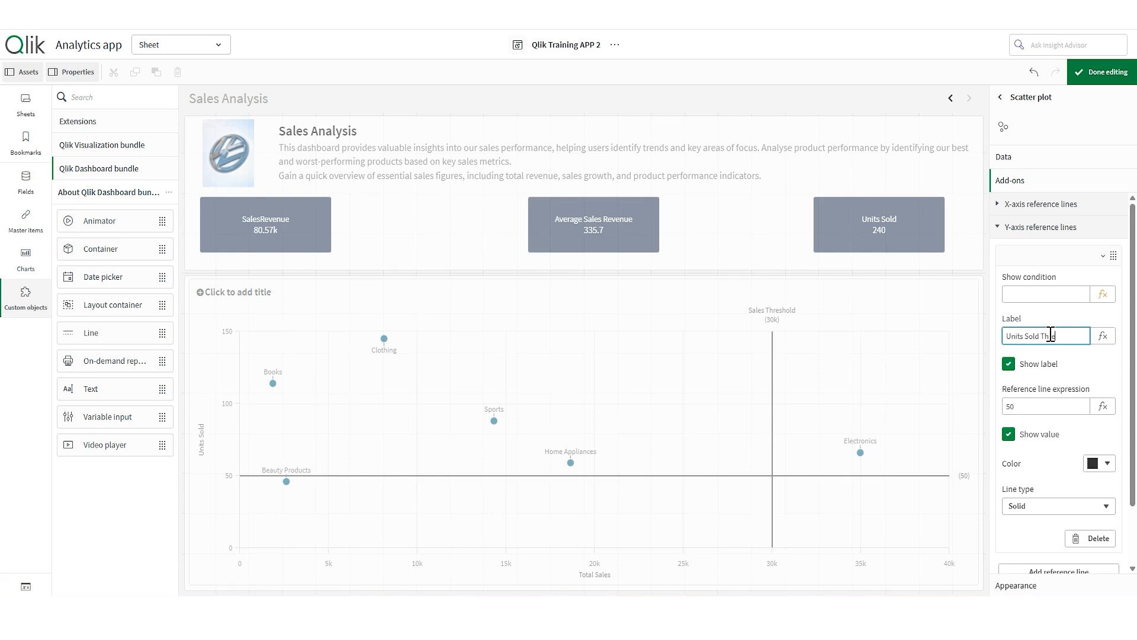
{"action": "type", "text": "Units Sold Threshold"}
- Keep the Units Sold Threshold line Solid and preview the chart
{"action": "left_click", "coordinate": [1108, 466]}
{"action": "left_click", "coordinate": [1096, 467]}
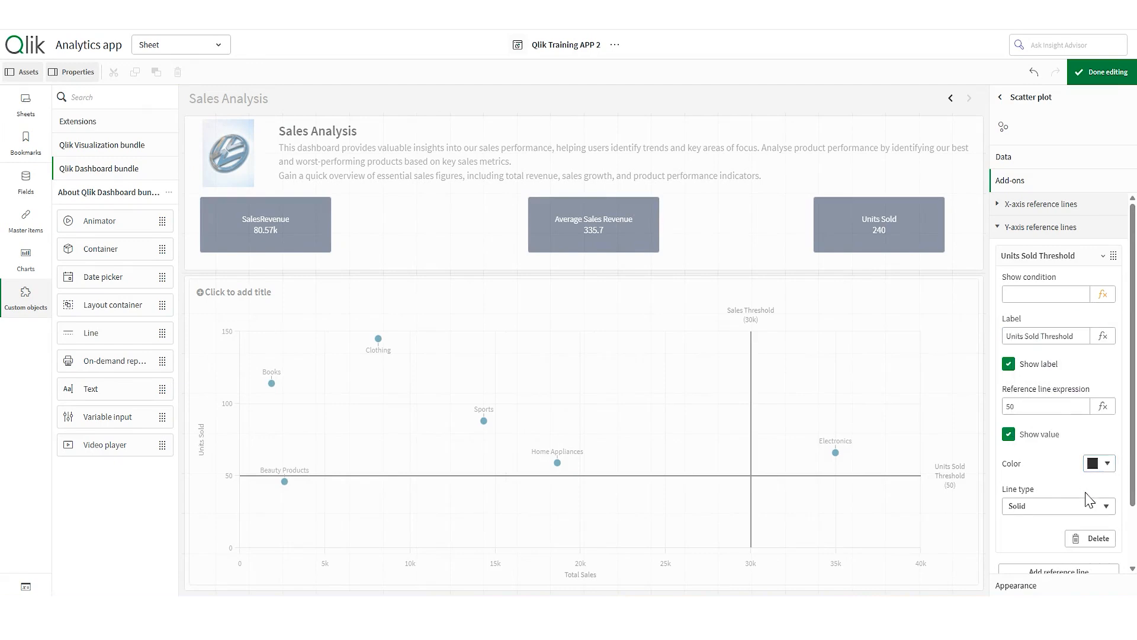
{"action": "left_click", "coordinate": [1095, 507]}
{"action": "left_click", "coordinate": [1083, 505]}
{"action": "scroll", "coordinate": [1059, 468], "scroll_direction": "down", "scroll_amount": 2}
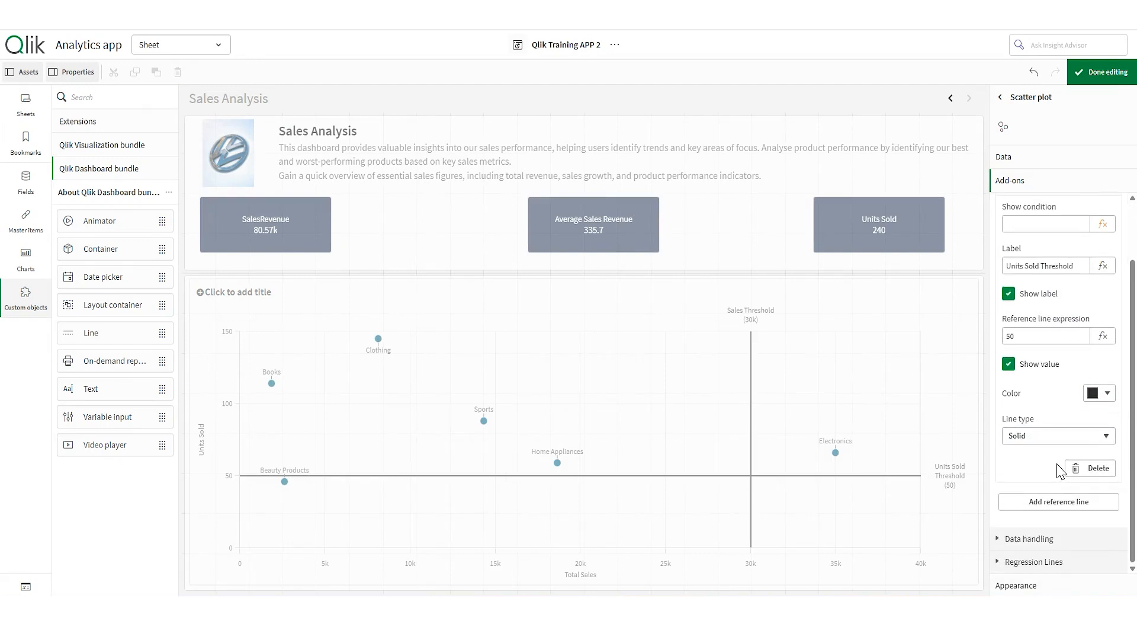
{"action": "scroll", "coordinate": [1058, 465], "scroll_direction": "up", "scroll_amount": 2}
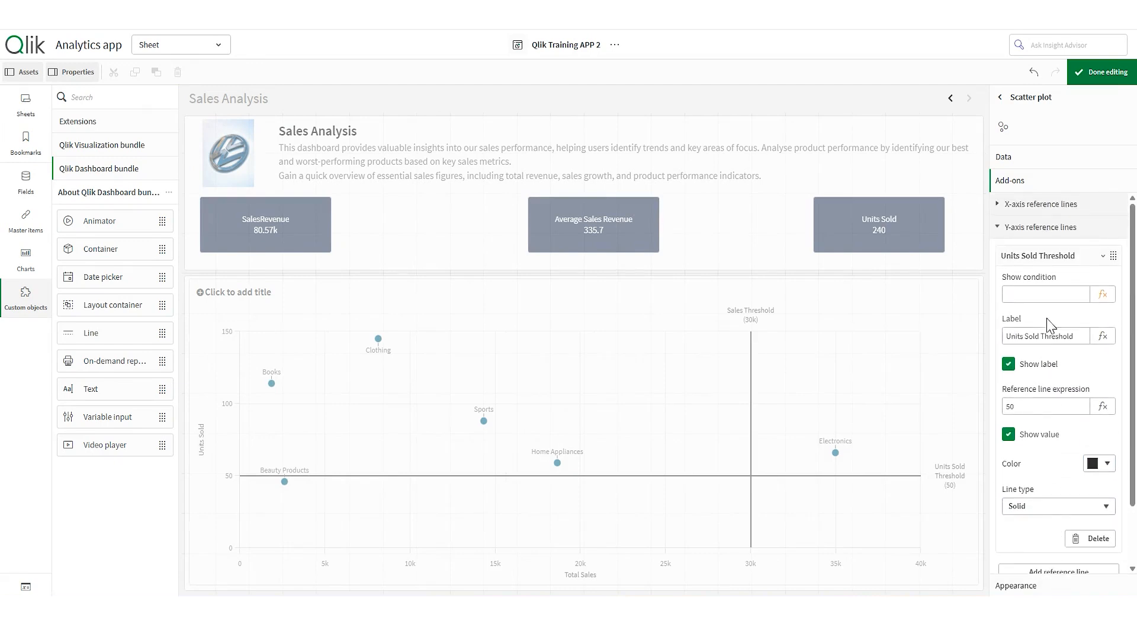
{"action": "left_click", "coordinate": [1068, 235]}
{"action": "left_click", "coordinate": [1103, 72]}
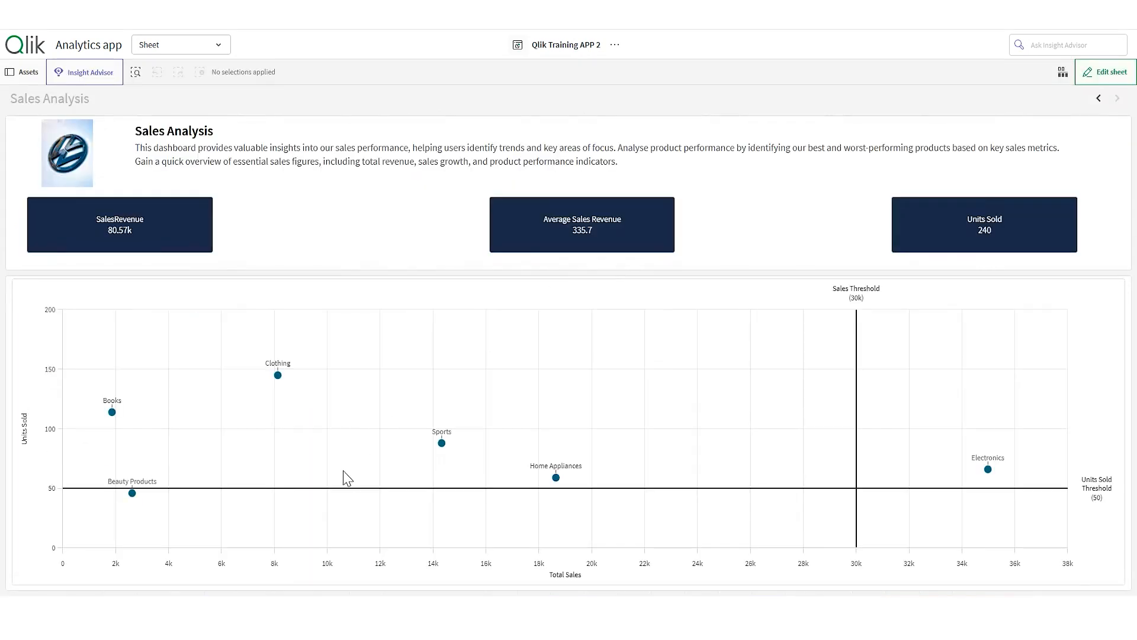
- Recheck the Units Sold Threshold label, then view the finished scatter plot with both thresholds
{"action": "left_click", "coordinate": [1105, 73]}
{"action": "left_click", "coordinate": [1054, 229]}
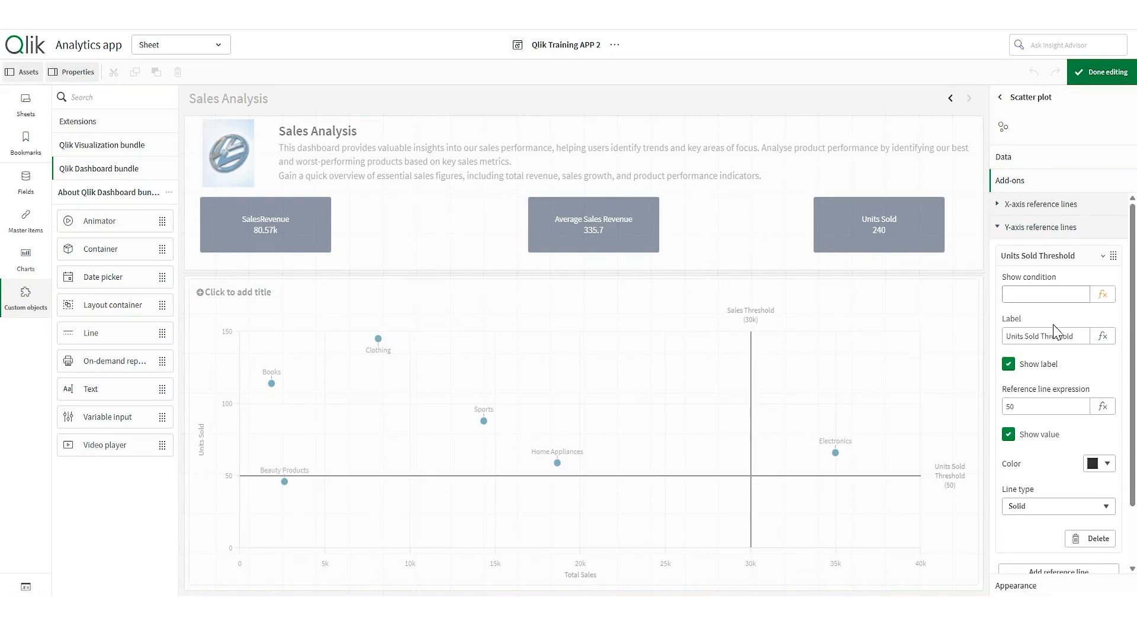
{"action": "left_click", "coordinate": [1083, 336]}
{"action": "left_click", "coordinate": [1100, 71]}
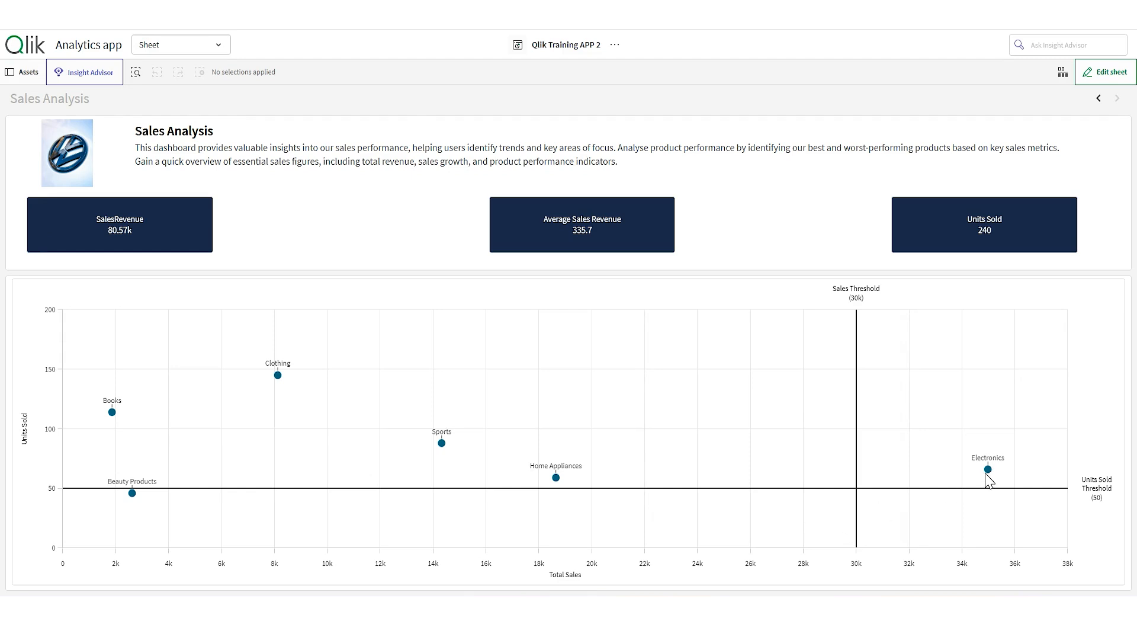
{"action": "mouse_move", "coordinate": [989, 475]}
{"action": "mouse_move", "coordinate": [138, 502]}
- Back in edit mode, open the scatter plot's Appearance > Colors and legend settings
{"action": "left_click", "coordinate": [1098, 76]}
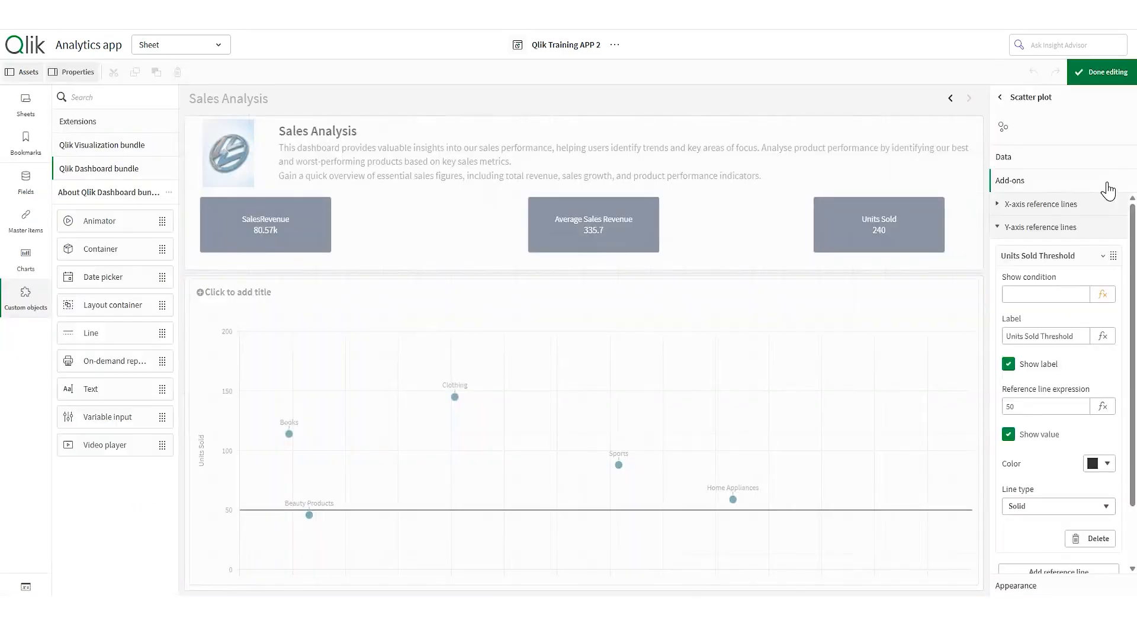
{"action": "left_click", "coordinate": [1060, 228]}
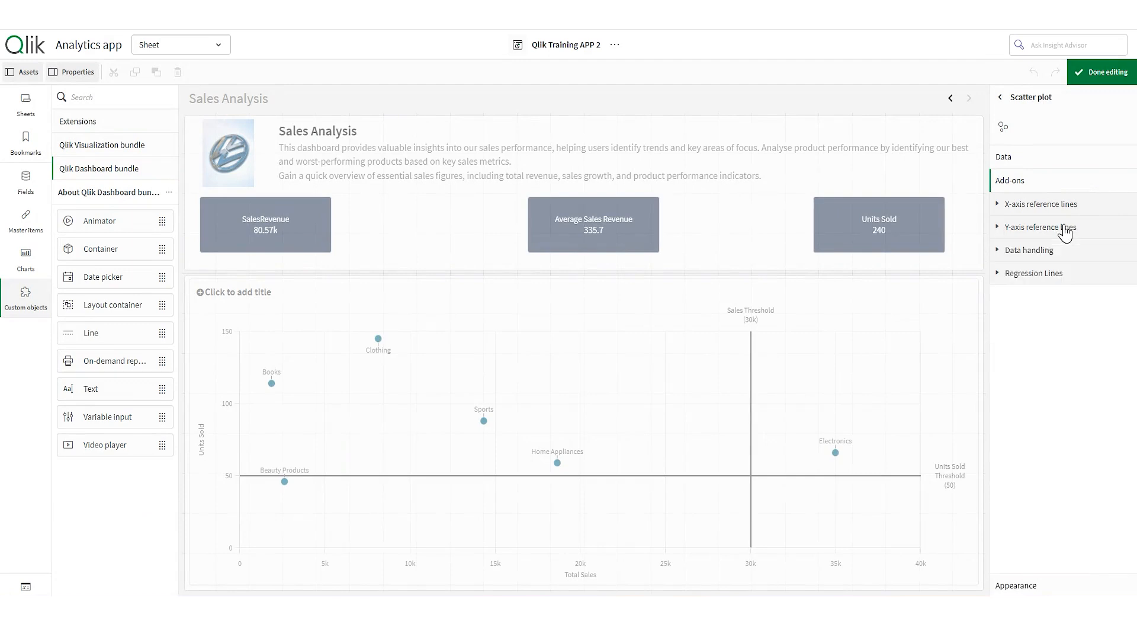
{"action": "left_click", "coordinate": [1034, 251]}
{"action": "left_click", "coordinate": [1037, 254]}
{"action": "left_click", "coordinate": [1014, 159]}
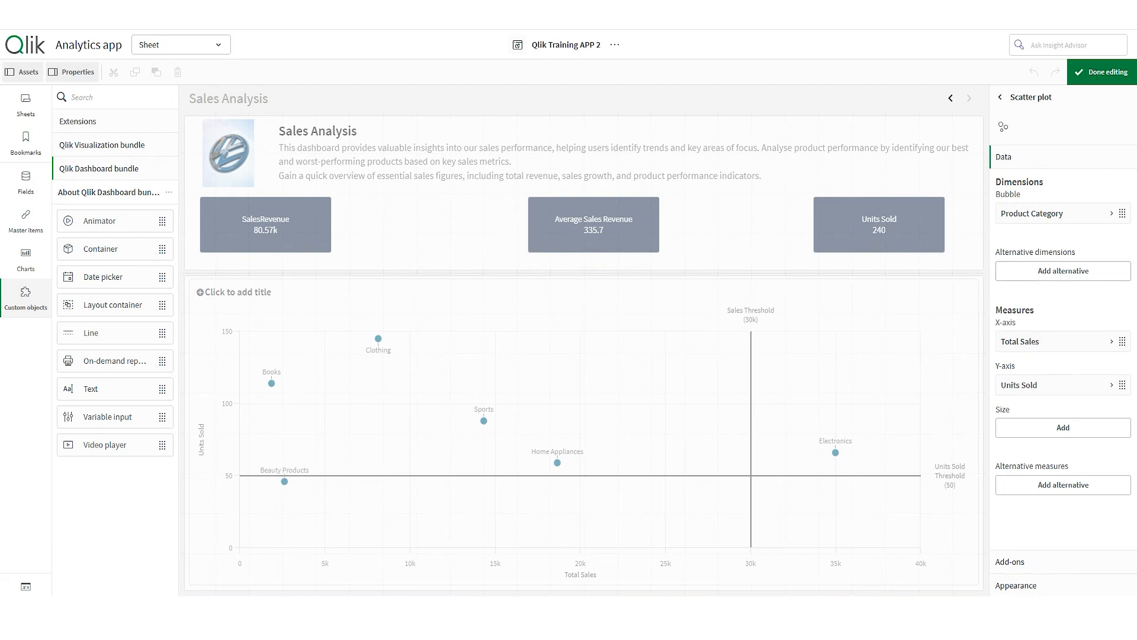
{"action": "left_click", "coordinate": [1020, 588]}
{"action": "left_click", "coordinate": [1052, 300]}
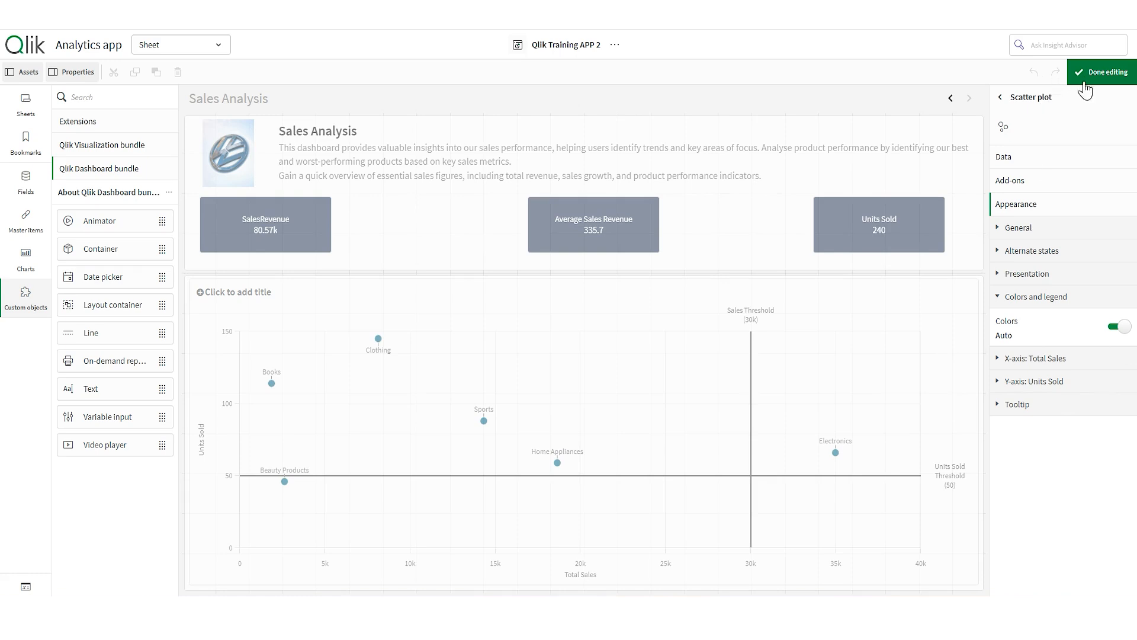
- Set bubble colours to Custom, By expression, and open the expression editor
{"action": "left_click", "coordinate": [1119, 326]}
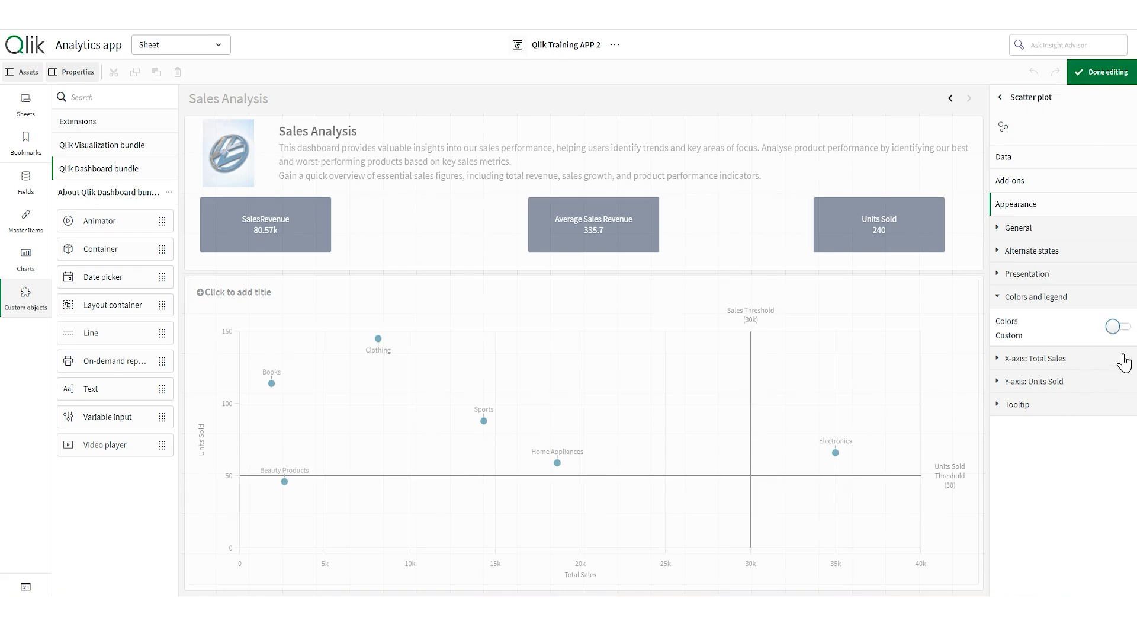
{"action": "left_click", "coordinate": [1112, 363]}
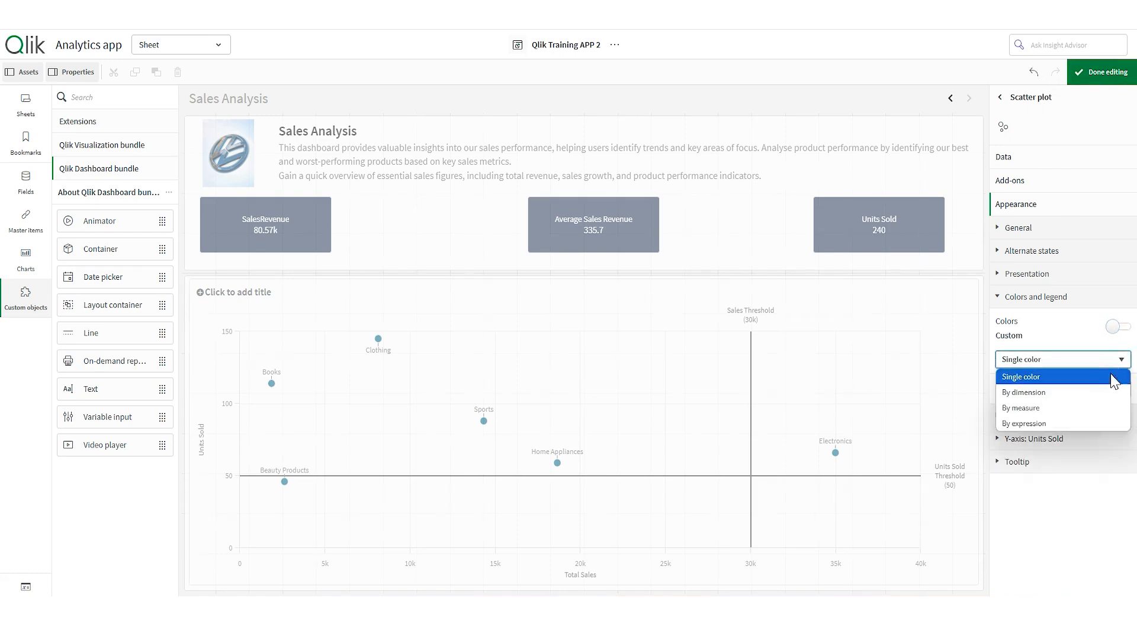
{"action": "left_click", "coordinate": [1101, 393]}
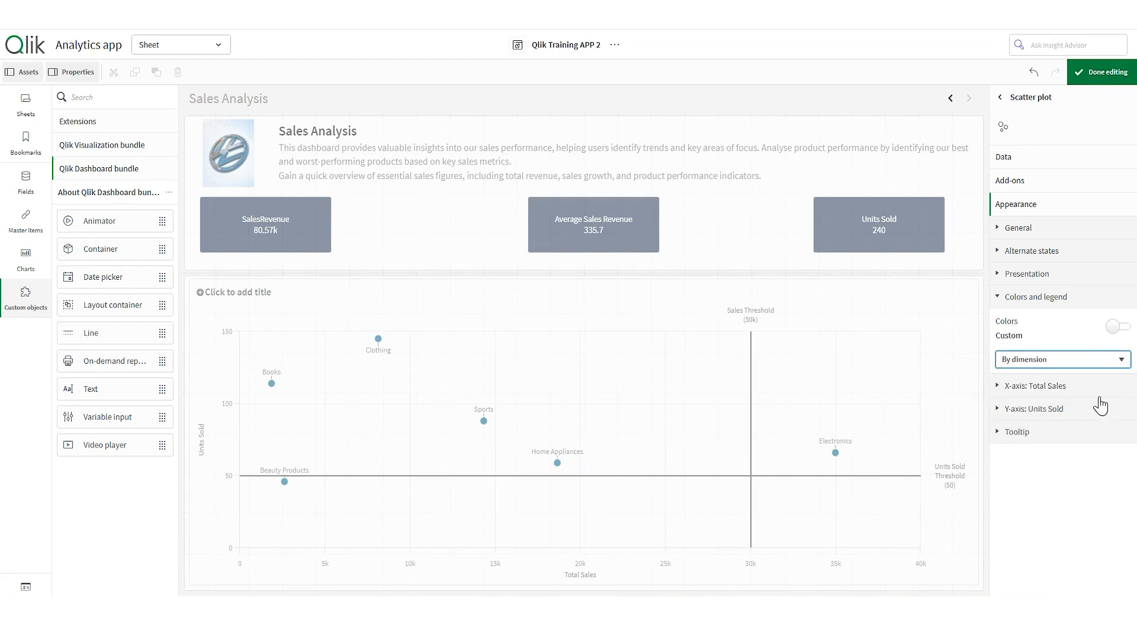
{"action": "left_click", "coordinate": [1099, 360]}
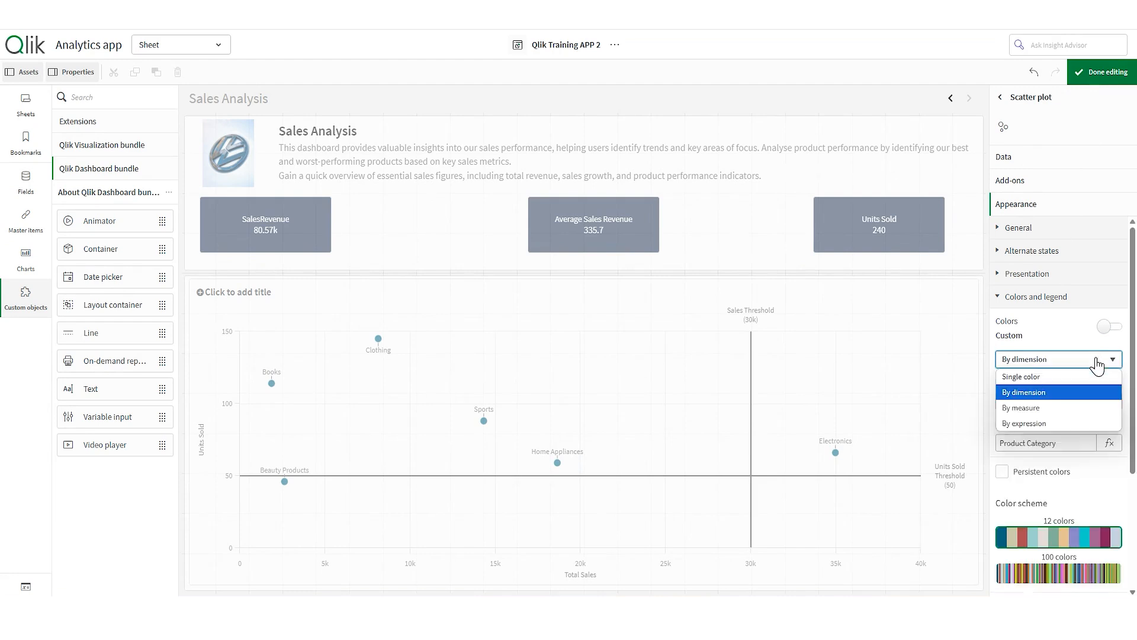
{"action": "left_click", "coordinate": [1087, 424]}
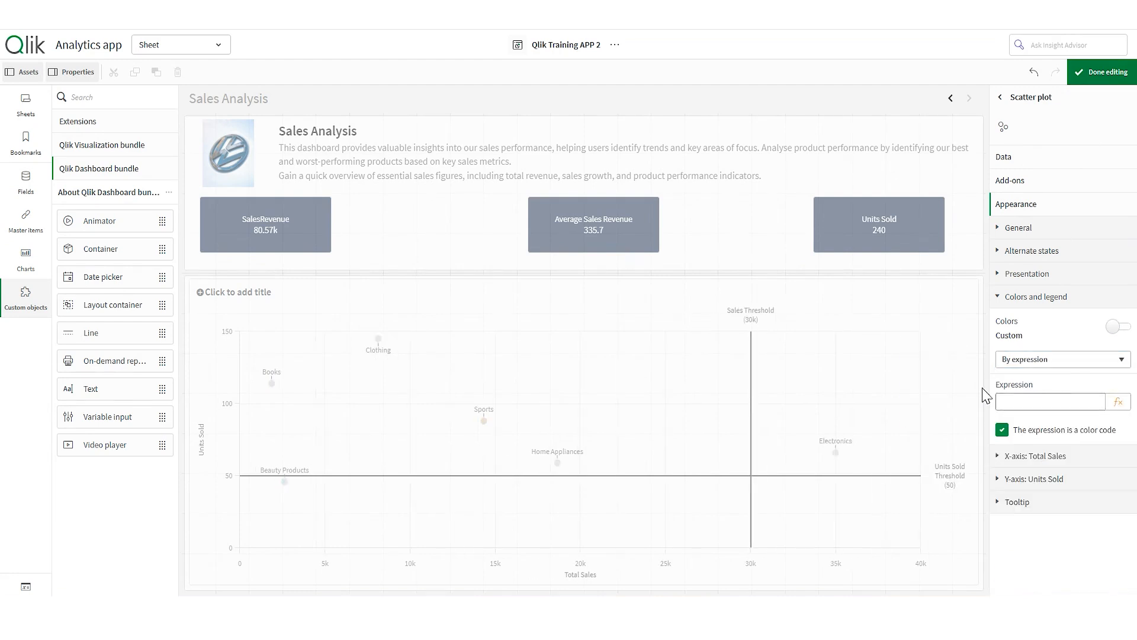
{"action": "left_click", "coordinate": [1117, 403]}
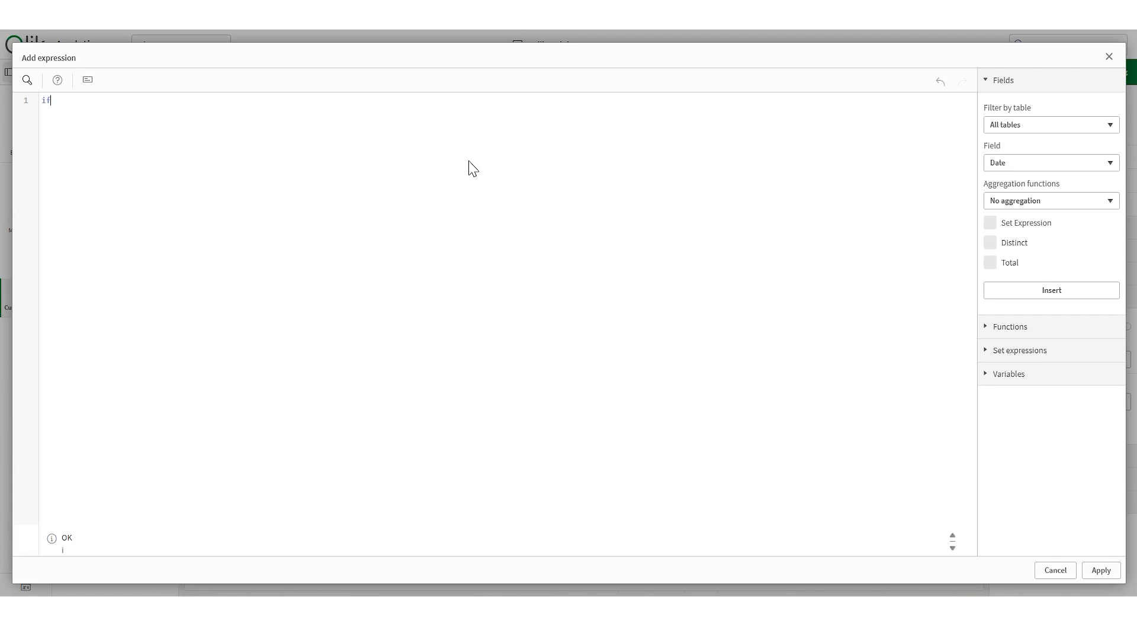
- Enter if ([Total Sales] >= 30000, Green () as the start of the colour expression
{"action": "type", "text": "if ("}
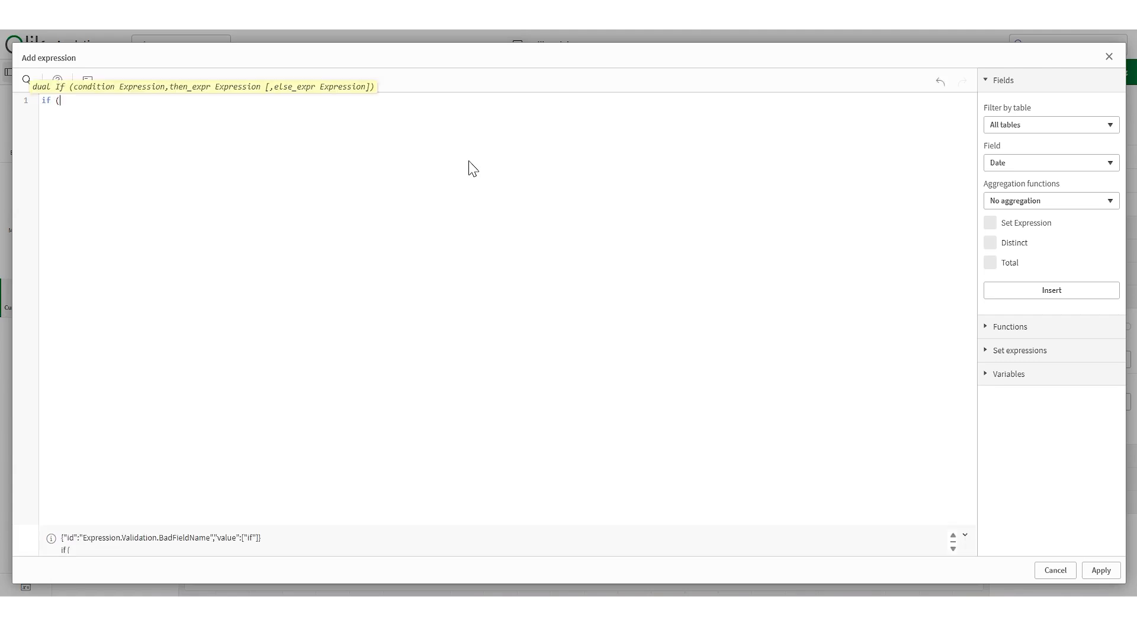
{"action": "type", "text": "T"}
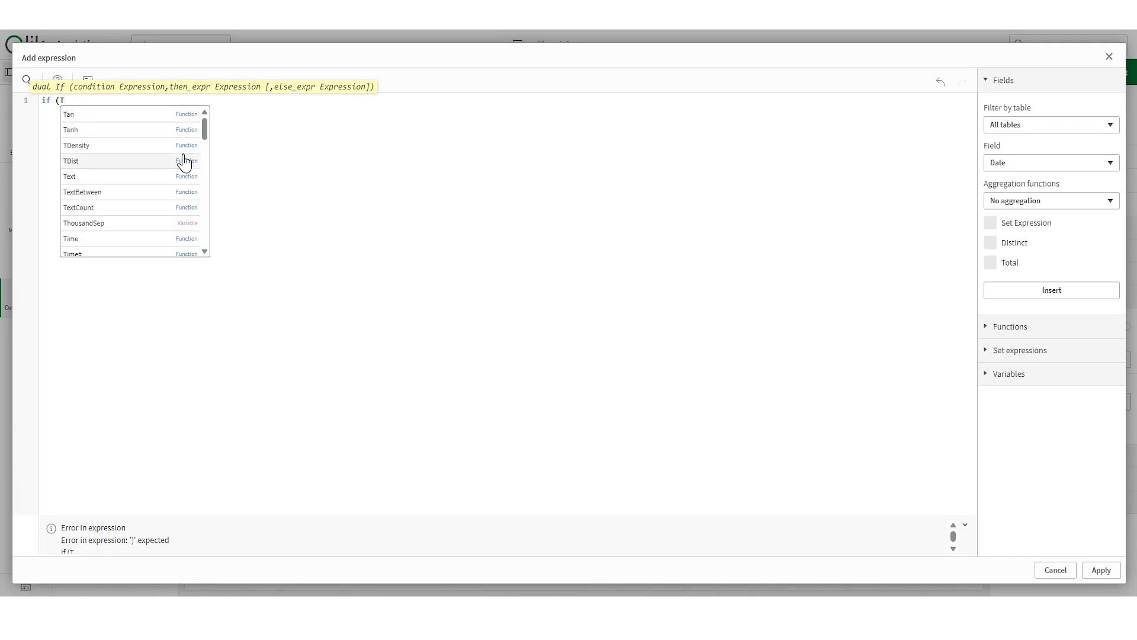
{"action": "scroll", "coordinate": [171, 183], "scroll_direction": "down", "scroll_amount": 2}
{"action": "scroll", "coordinate": [170, 195], "scroll_direction": "up", "scroll_amount": 2}
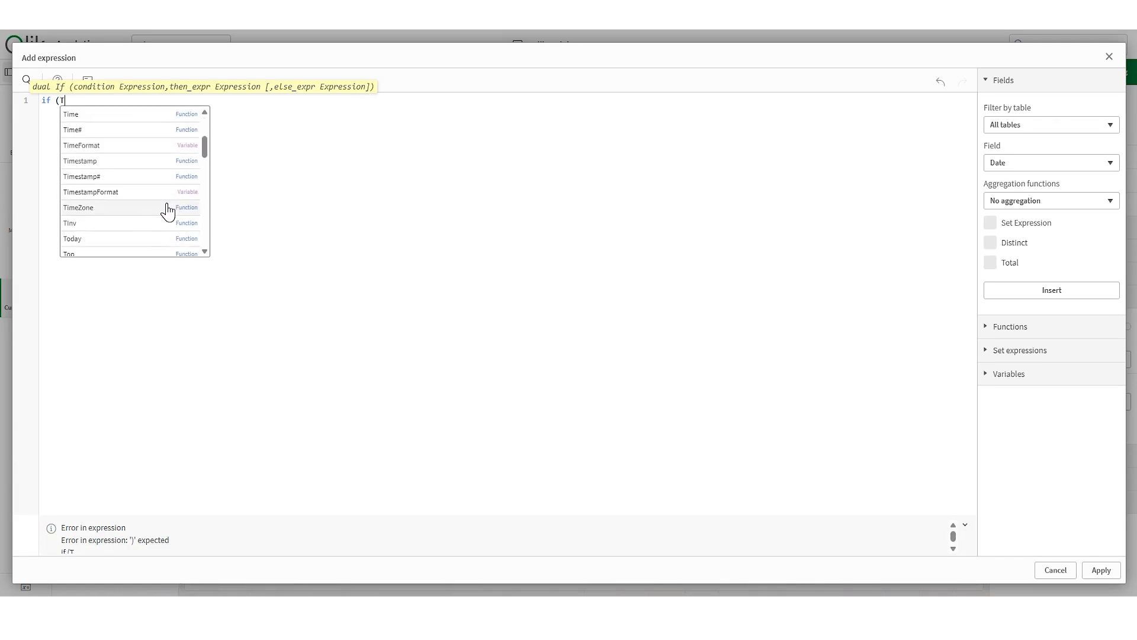
{"action": "scroll", "coordinate": [168, 211], "scroll_direction": "down", "scroll_amount": 2}
{"action": "scroll", "coordinate": [157, 246], "scroll_direction": "down", "scroll_amount": 3}
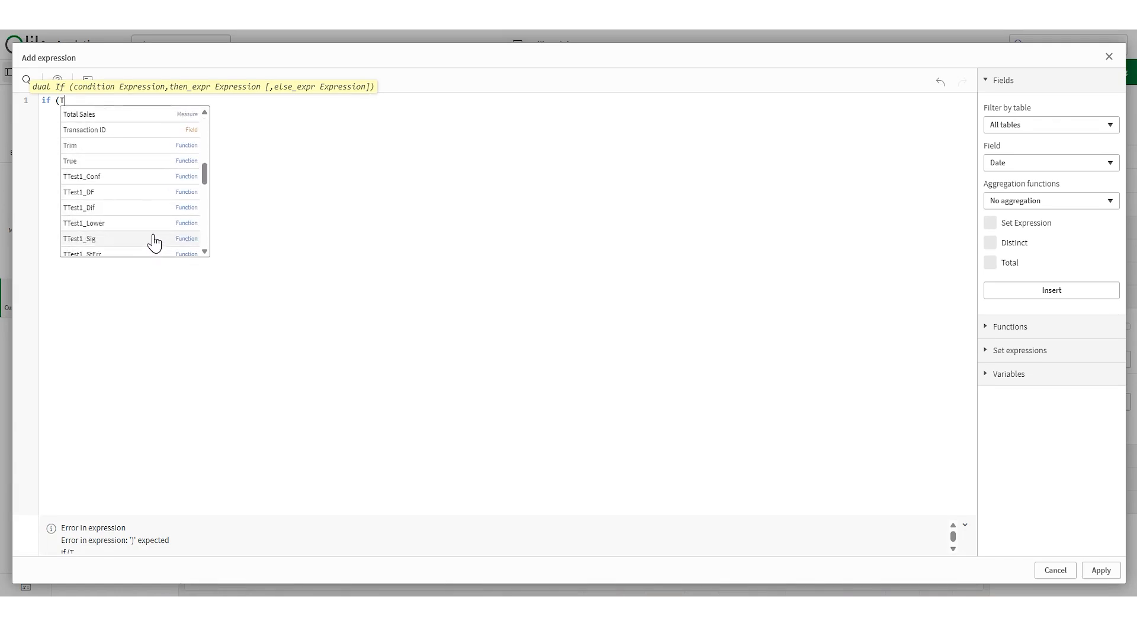
{"action": "left_click", "coordinate": [126, 116]}
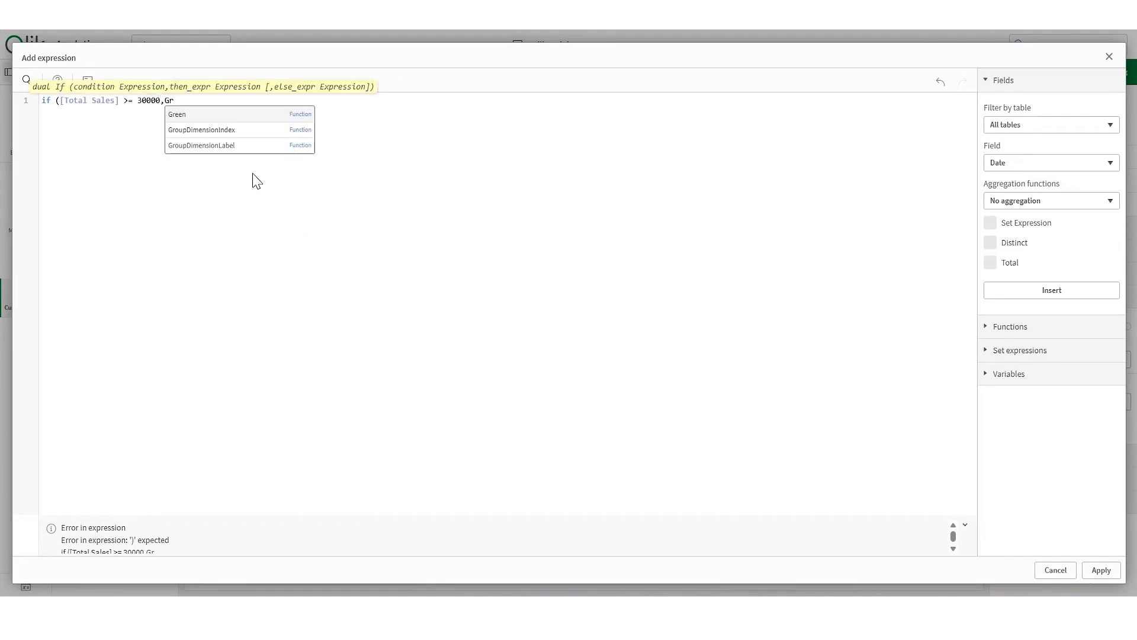
{"action": "left_click", "coordinate": [231, 120]}
{"action": "type", "text": "(),"}
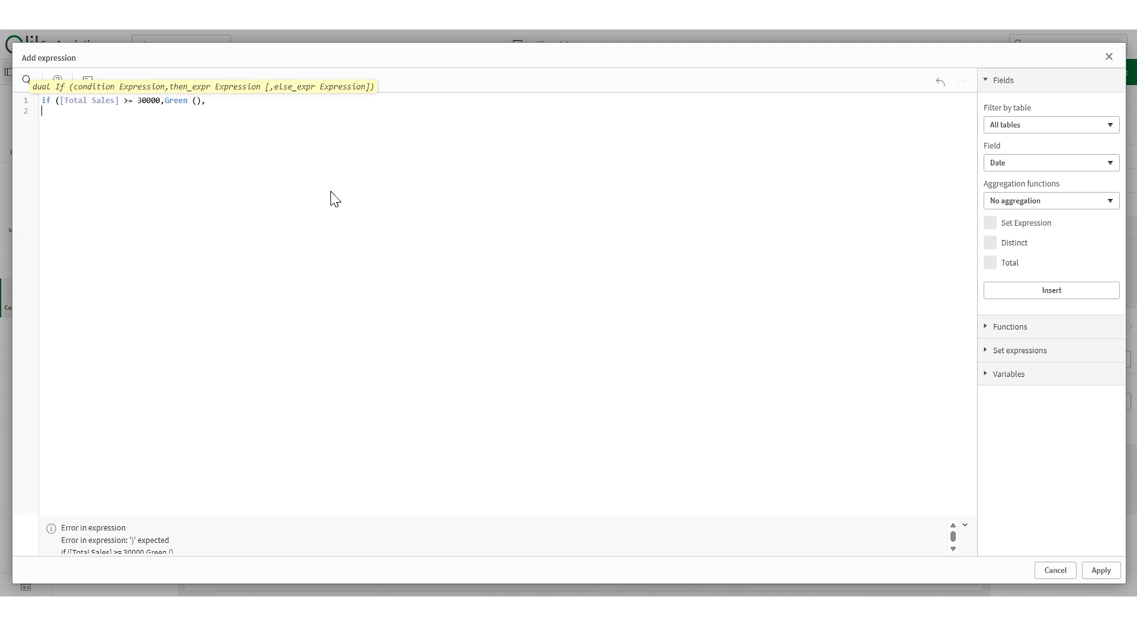
- Complete the expression with the else branch if([Units Sold] <= 50, Red (), DarkGray ())
{"action": "type", "text": "(UN"}
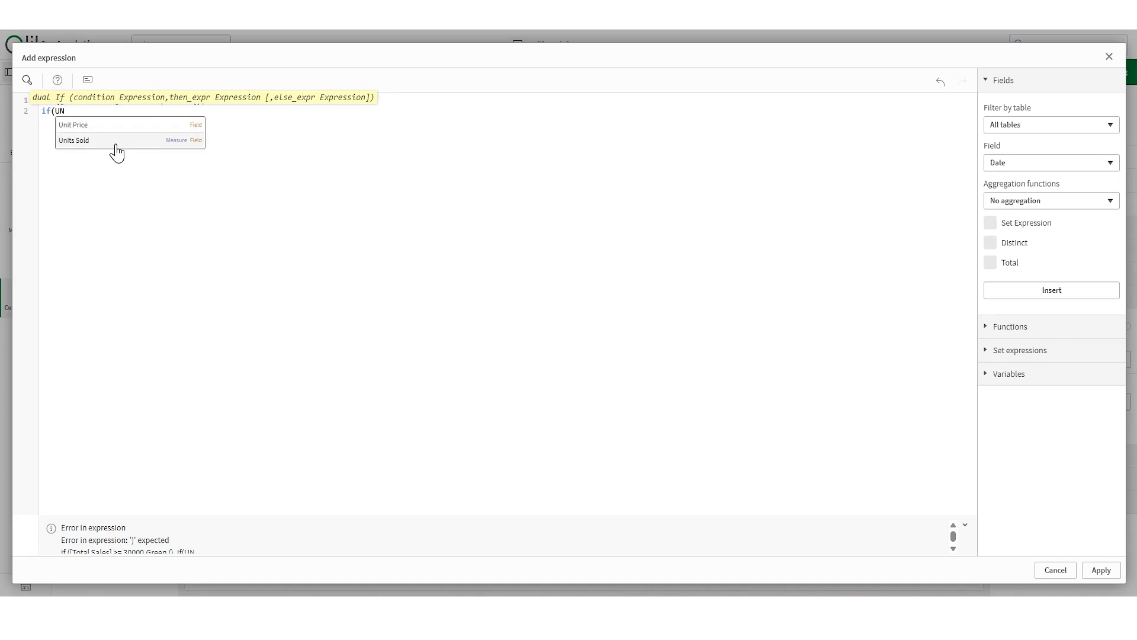
{"action": "left_click", "coordinate": [116, 142]}
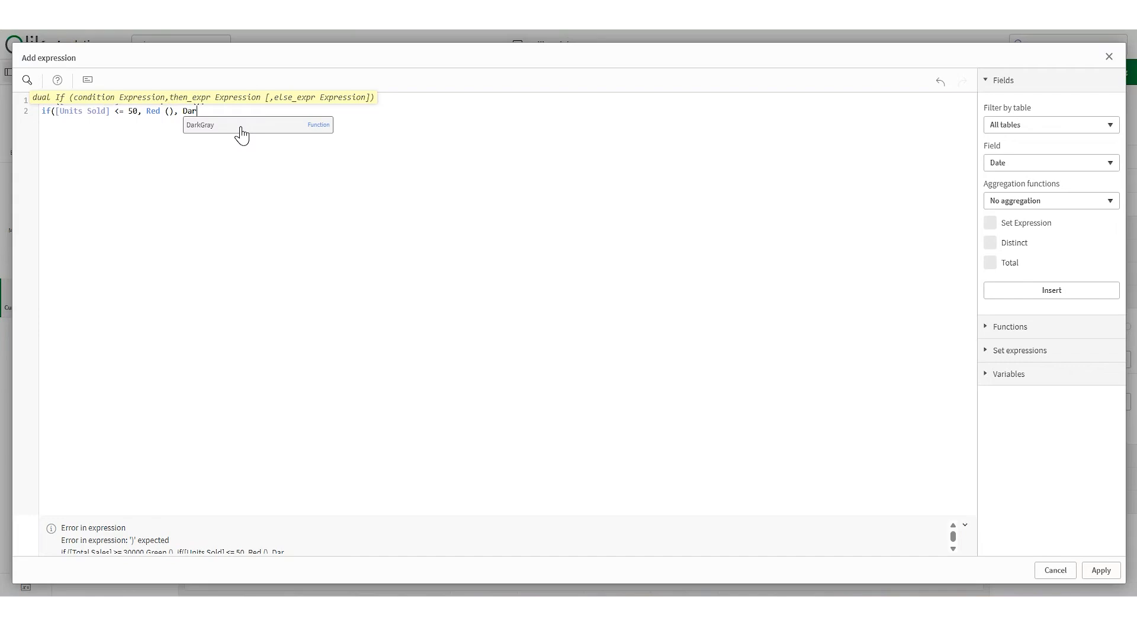
{"action": "left_click", "coordinate": [241, 125]}
{"action": "type", "text": ")"}
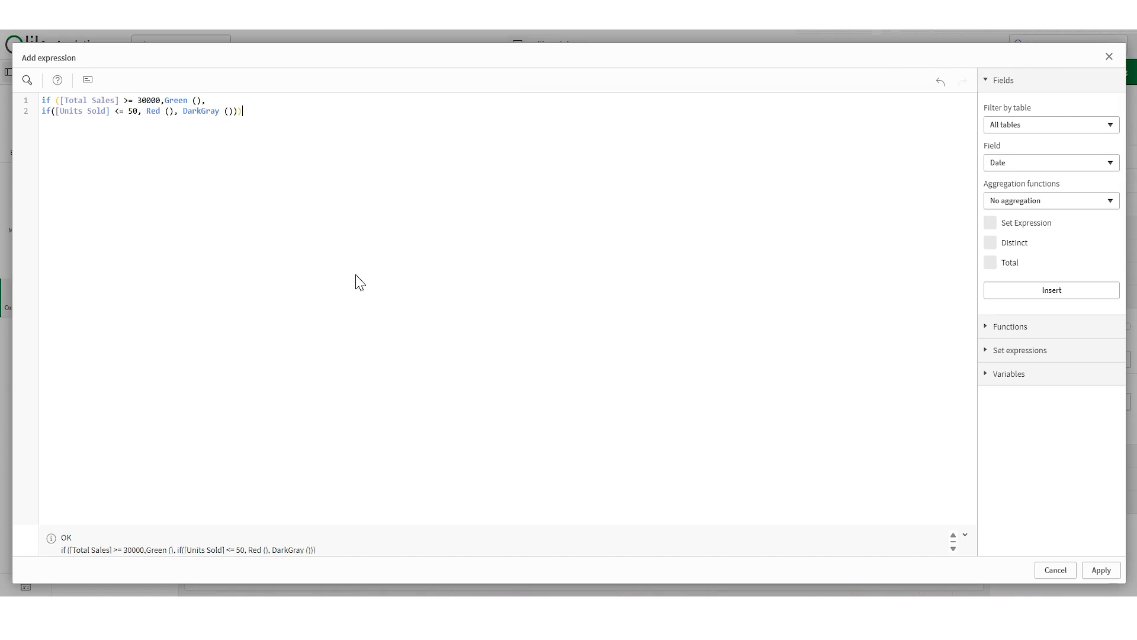
{"action": "left_click", "coordinate": [1103, 571]}
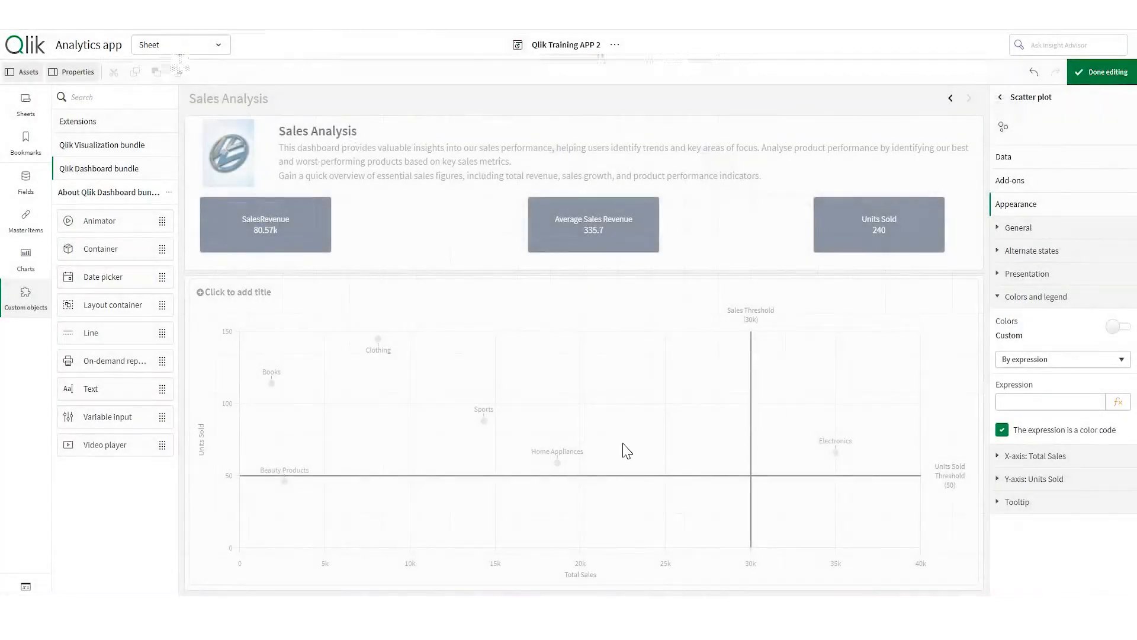
{"action": "left_click", "coordinate": [1082, 72]}
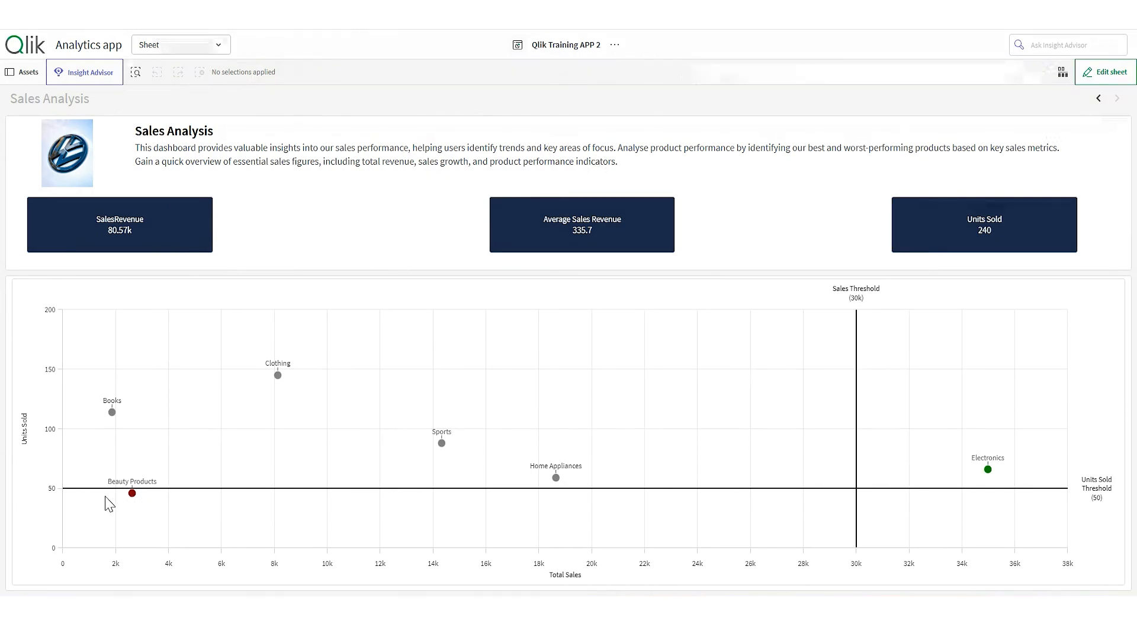
{"action": "left_click", "coordinate": [1105, 72]}
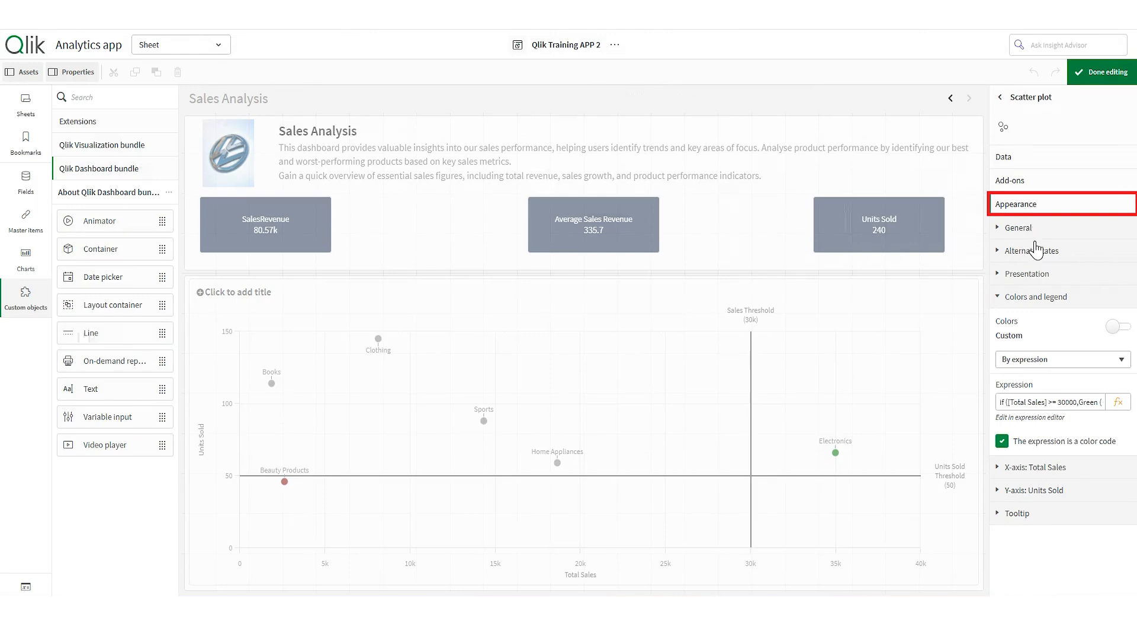
- Enter 'Product Analysis' as the scatter plot's title in Appearance > General
{"action": "left_click", "coordinate": [1045, 235]}
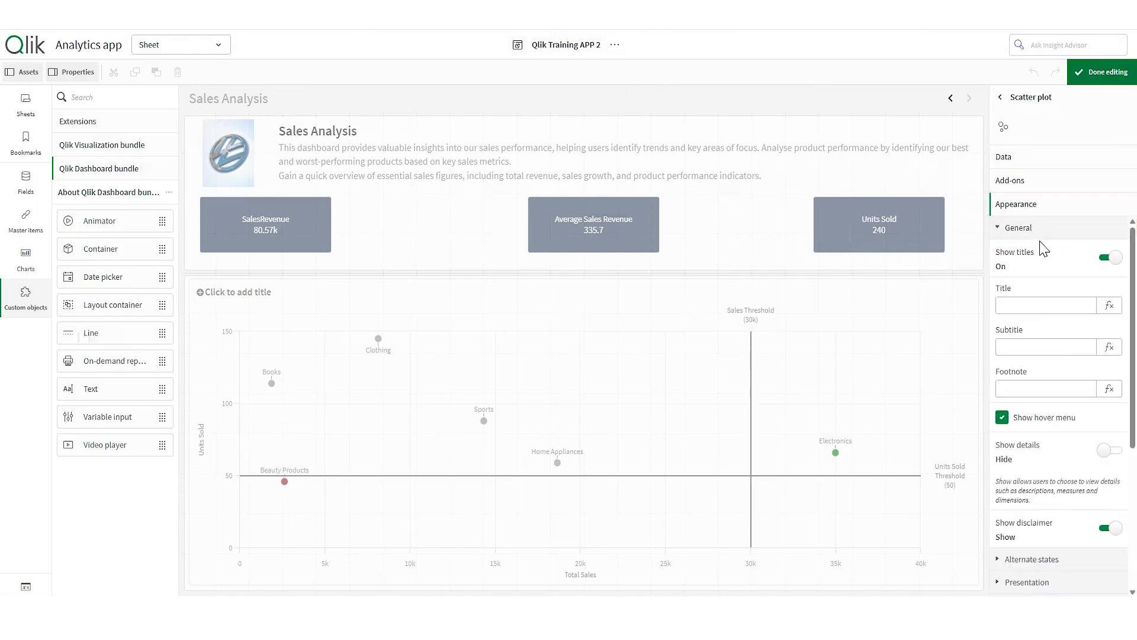
{"action": "left_click", "coordinate": [1031, 306]}
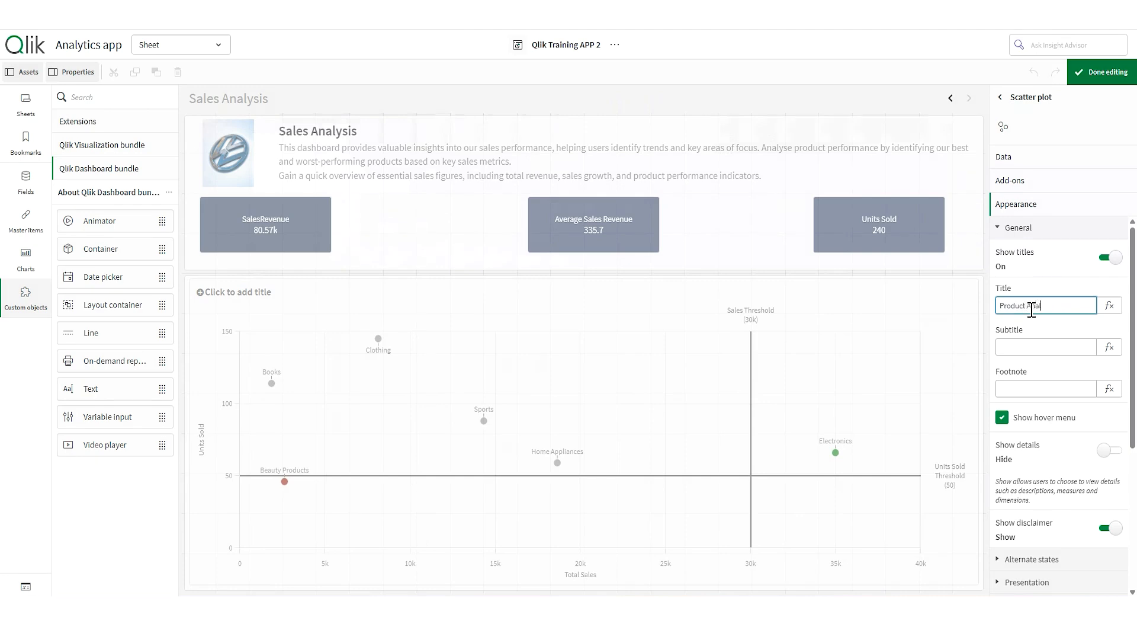
{"action": "key", "text": "Return"}
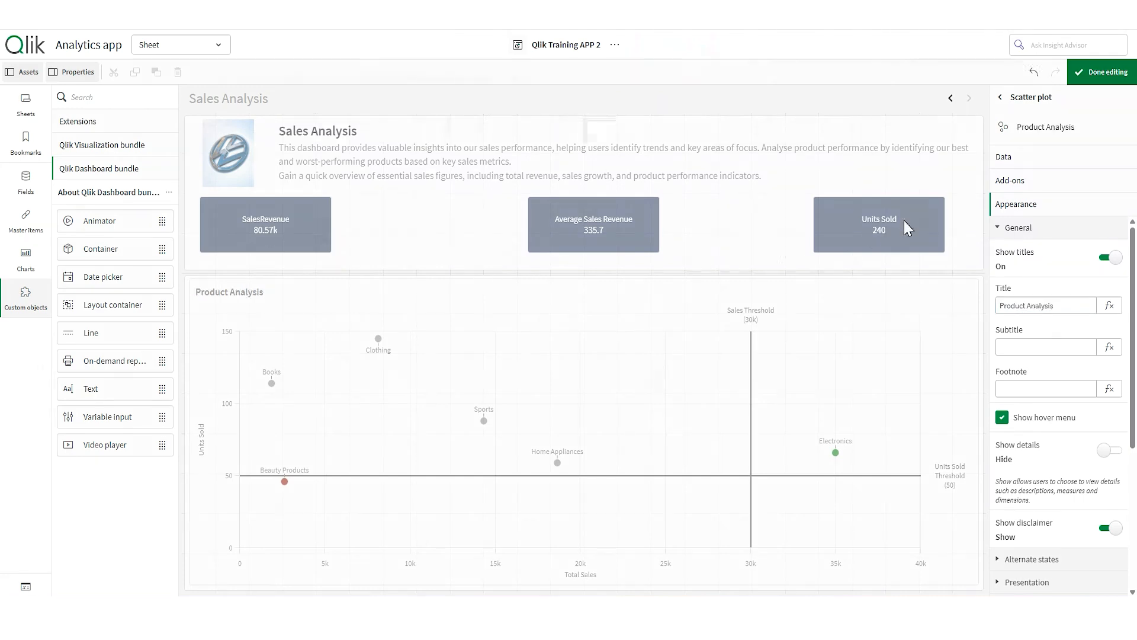
{"action": "left_click", "coordinate": [1080, 432]}
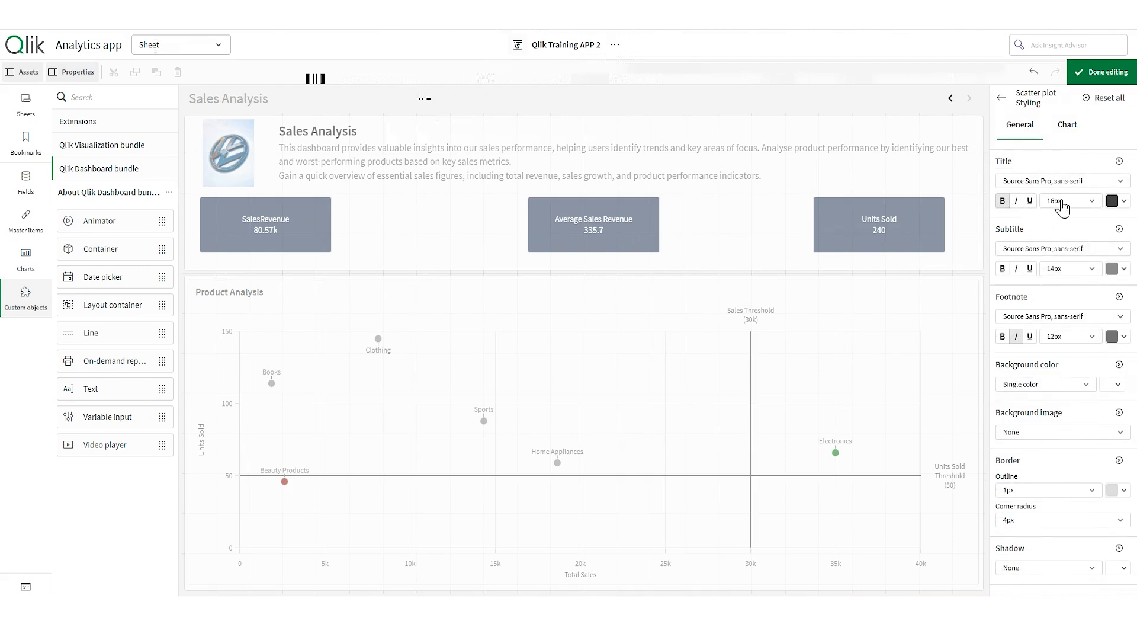
- Drag the Bubble size slider right to enlarge the category bubbles, then exit edit mode
{"action": "left_click", "coordinate": [1015, 102]}
{"action": "scroll", "coordinate": [1076, 479], "scroll_direction": "down", "scroll_amount": 1}
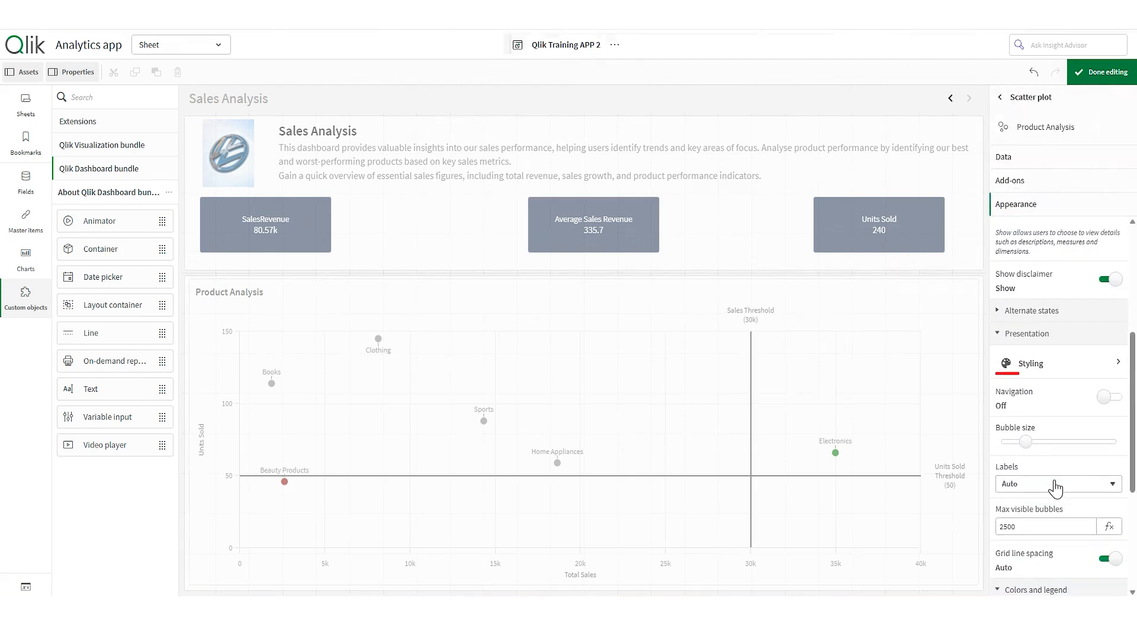
{"action": "left_click", "coordinate": [1027, 443]}
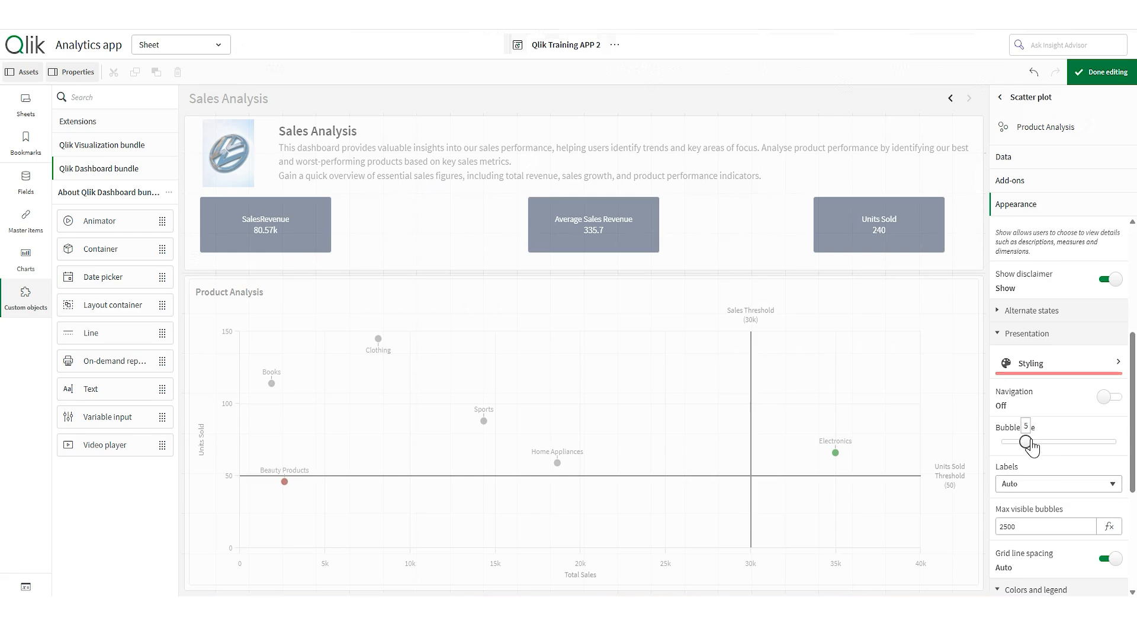
{"action": "left_click_drag", "start_coordinate": [1026, 444], "coordinate": [1052, 449]}
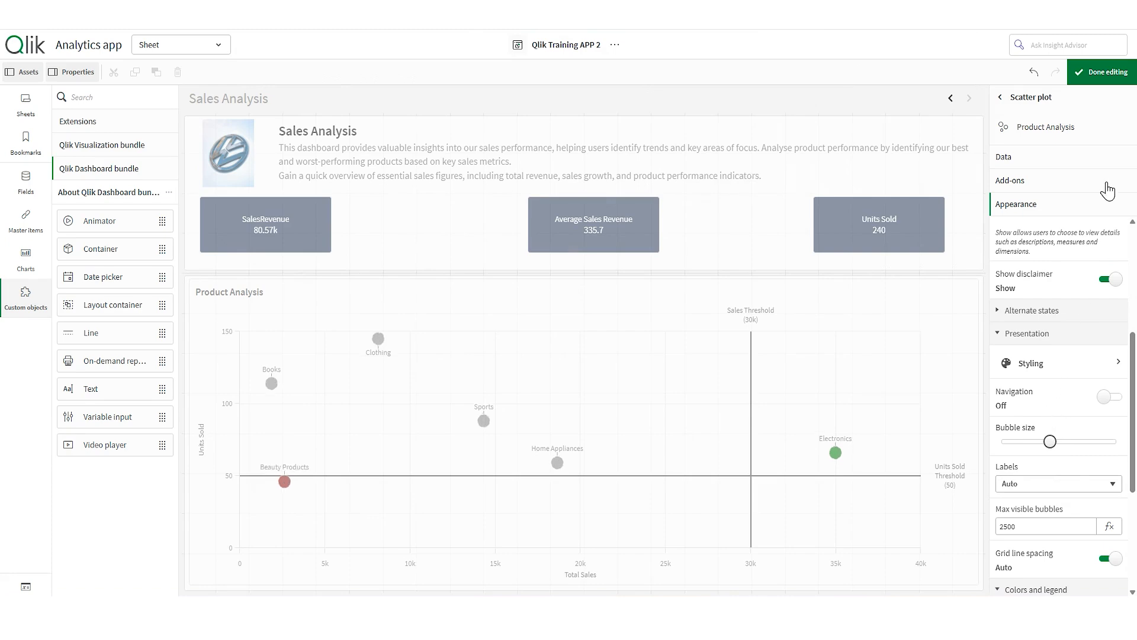
{"action": "left_click", "coordinate": [1095, 80]}
- Add Total Sales as the bubble Size measure and return to viewing the sheet
{"action": "left_click", "coordinate": [1105, 72]}
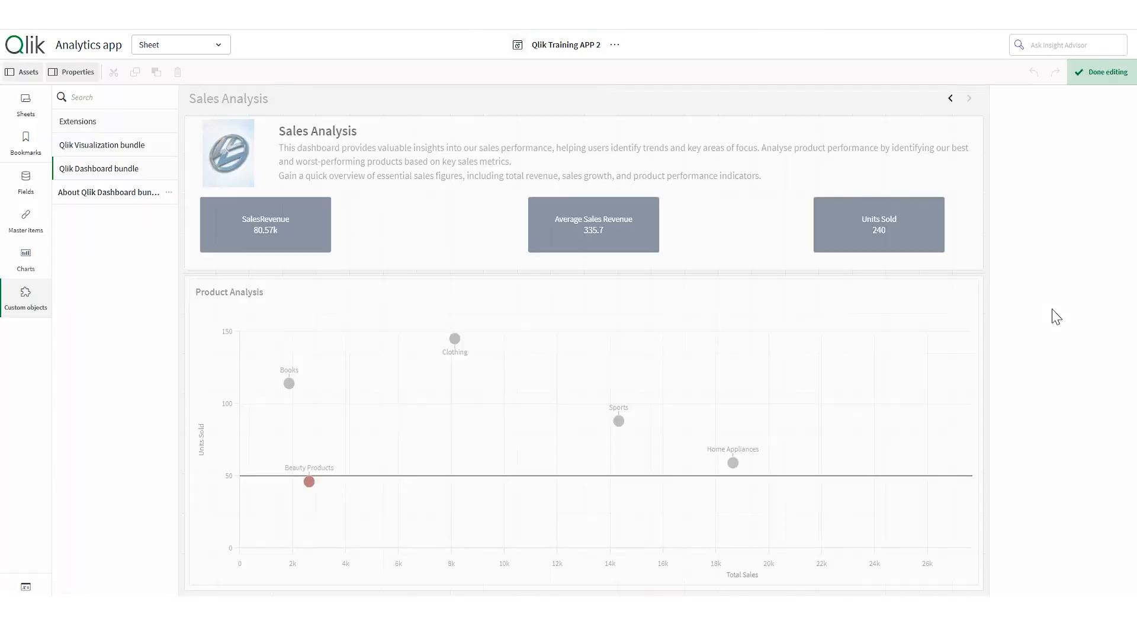
{"action": "left_click", "coordinate": [1038, 160]}
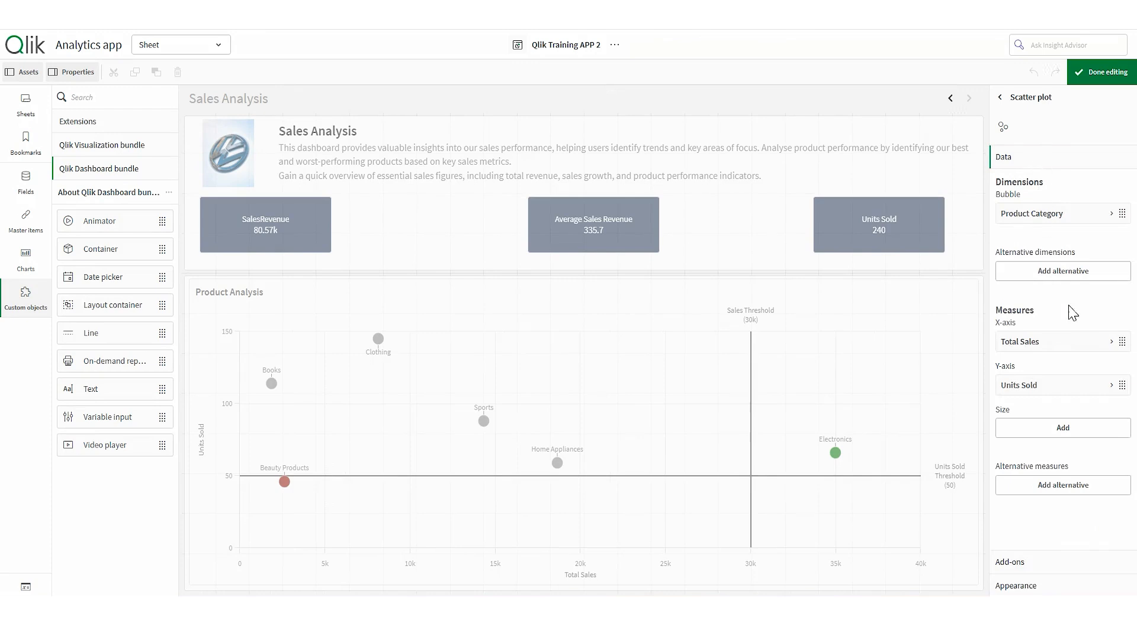
{"action": "left_click", "coordinate": [1083, 431]}
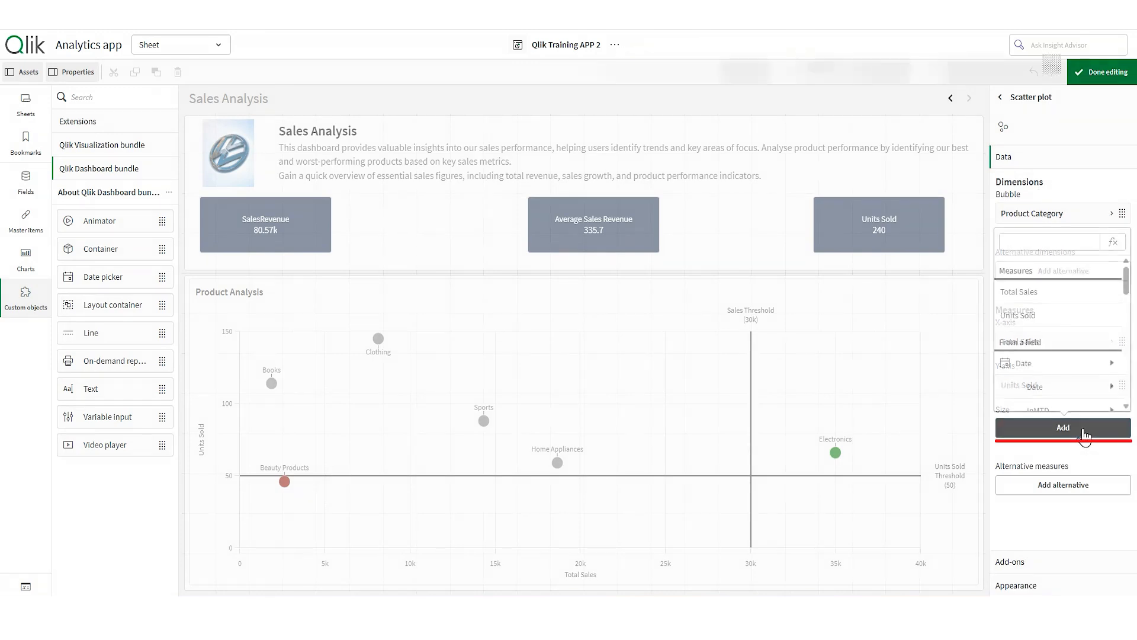
{"action": "left_click", "coordinate": [1063, 294]}
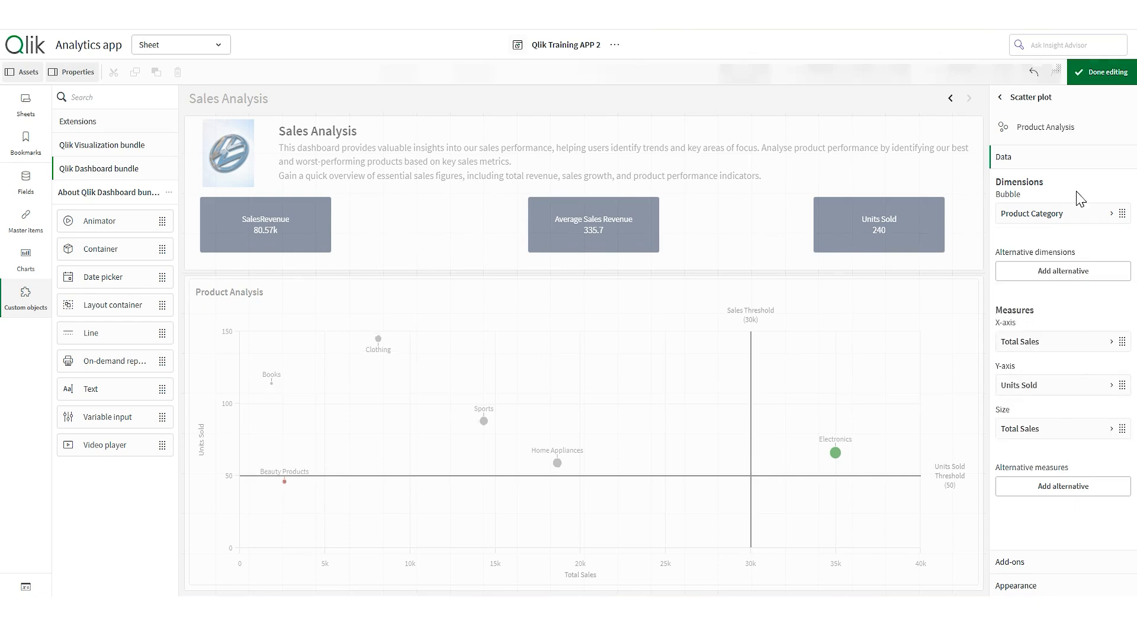
{"action": "left_click", "coordinate": [1101, 72]}
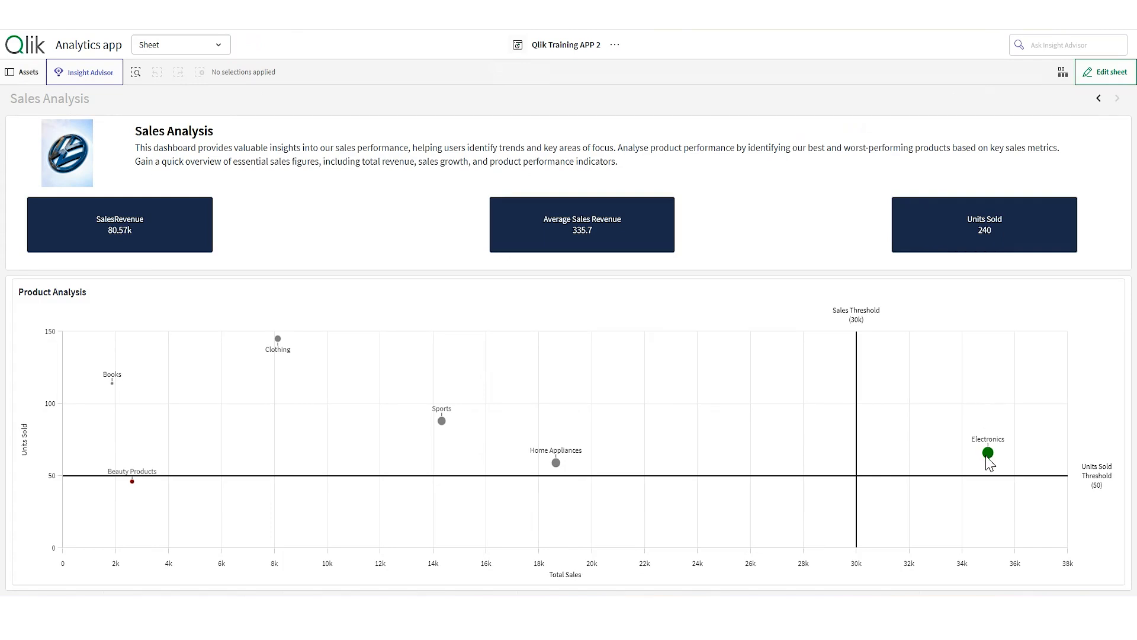
{"action": "mouse_move", "coordinate": [992, 458]}
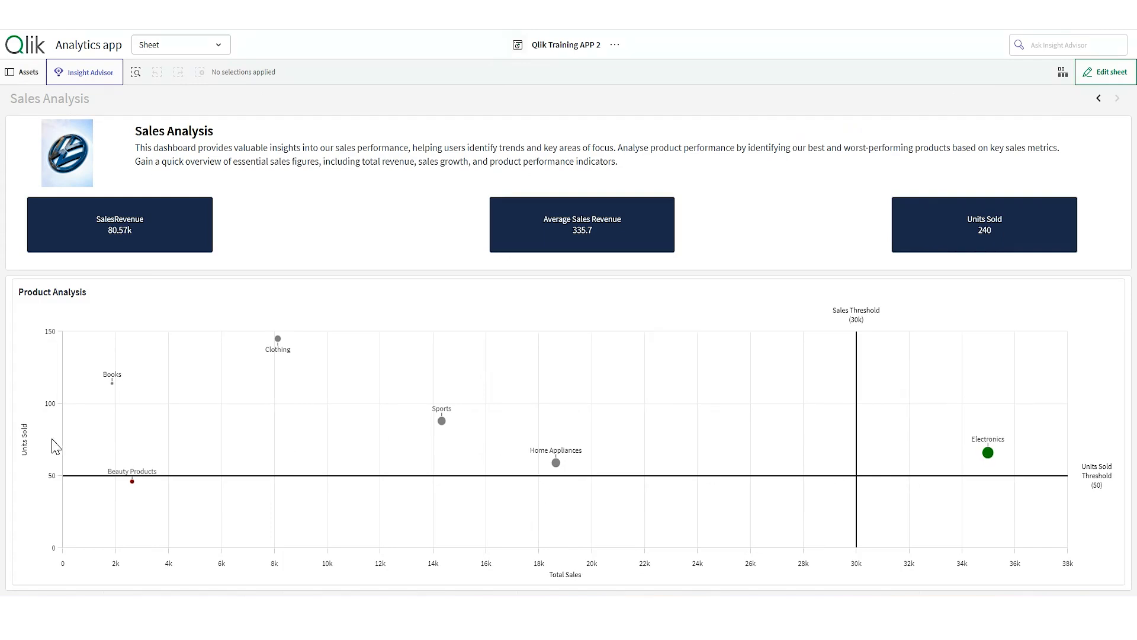